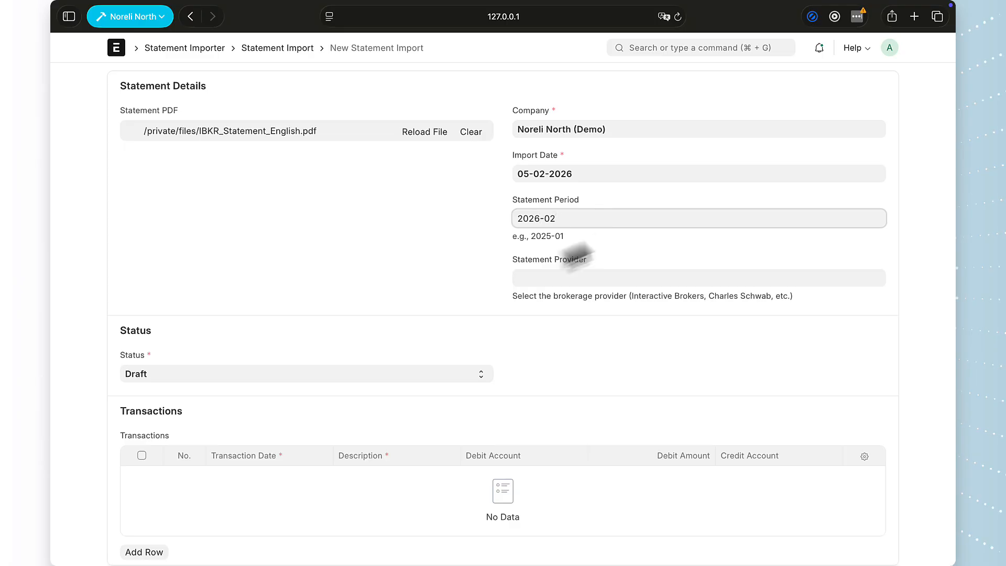
Set the statement provider to Interactive Brokers and save the new statement import
{"action": "left_click", "coordinate": [532, 280]}
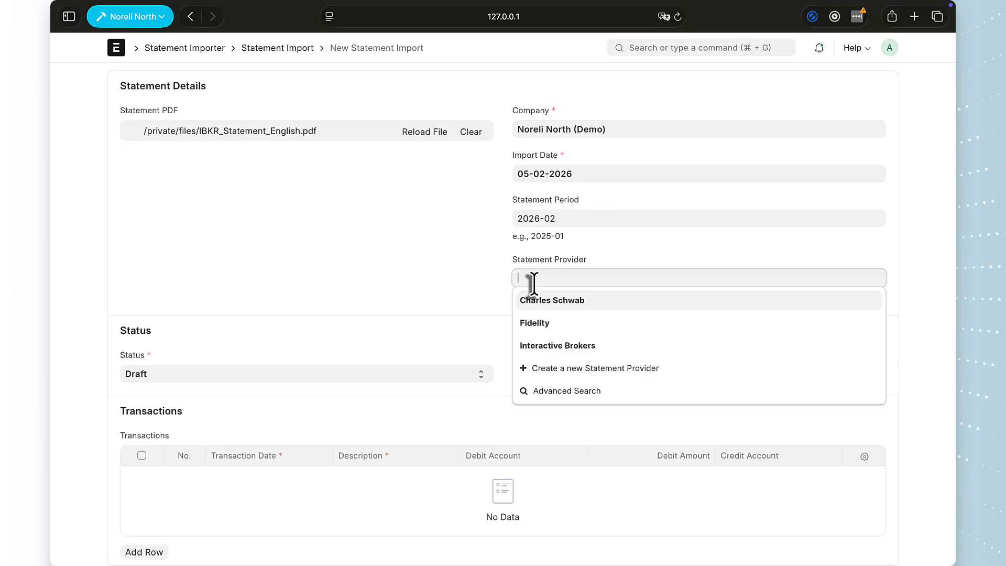
{"action": "left_click", "coordinate": [534, 345]}
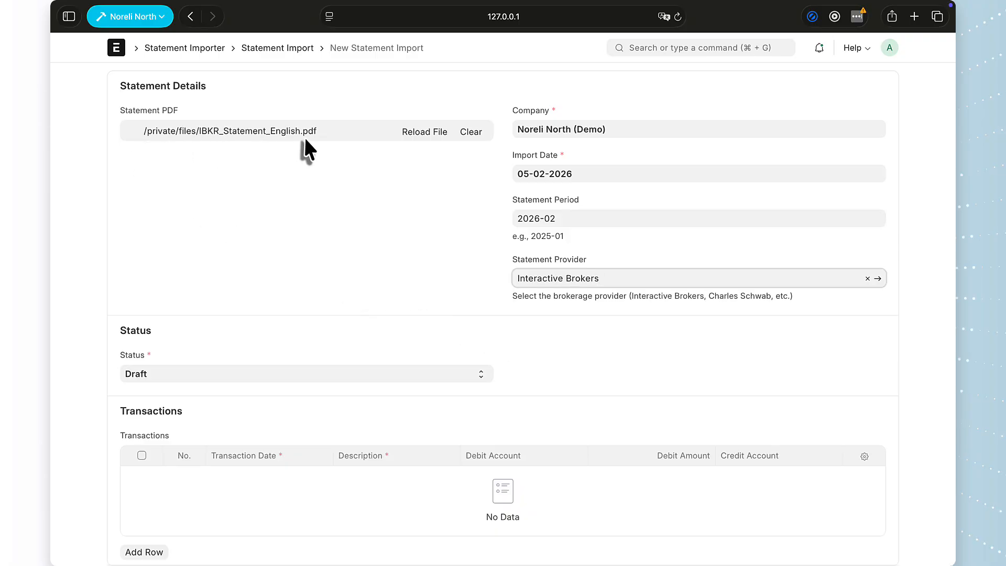
{"action": "scroll", "coordinate": [264, 292], "scroll_direction": "down", "scroll_amount": 2}
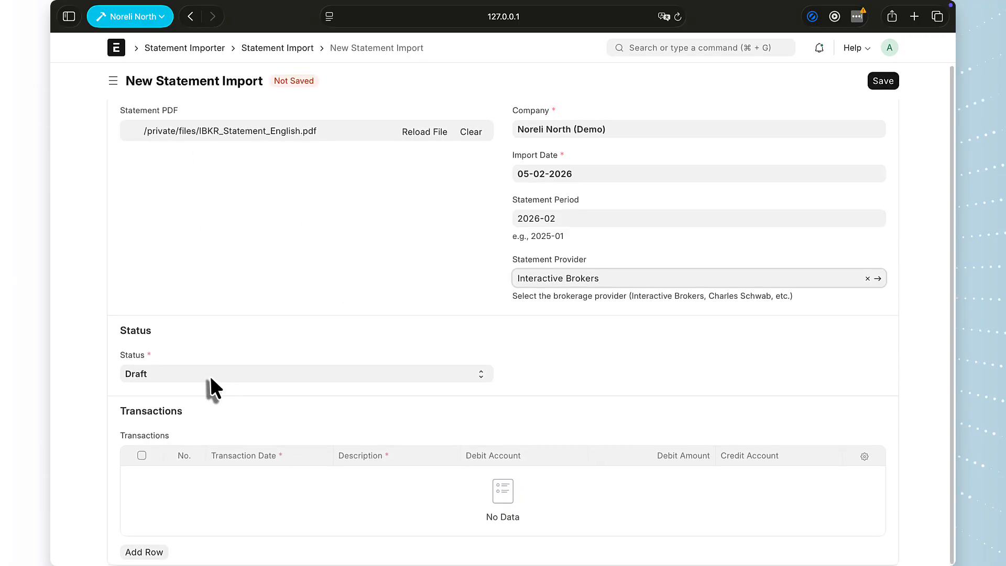
{"action": "left_click", "coordinate": [884, 83]}
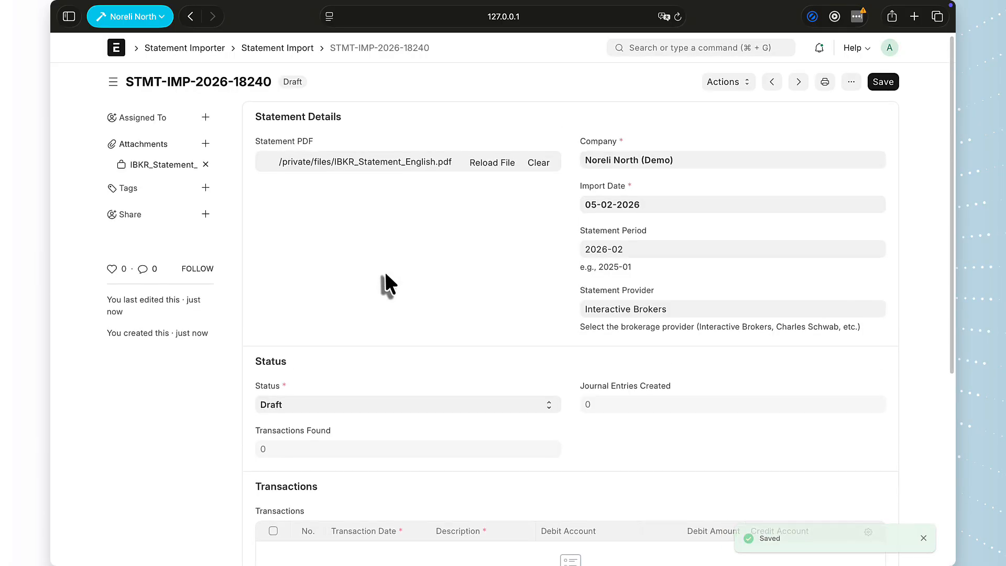
Extract the PDF data from the attached statement in the saved import
{"action": "scroll", "coordinate": [386, 274], "scroll_direction": "down", "scroll_amount": 5}
{"action": "scroll", "coordinate": [382, 285], "scroll_direction": "up", "scroll_amount": 5}
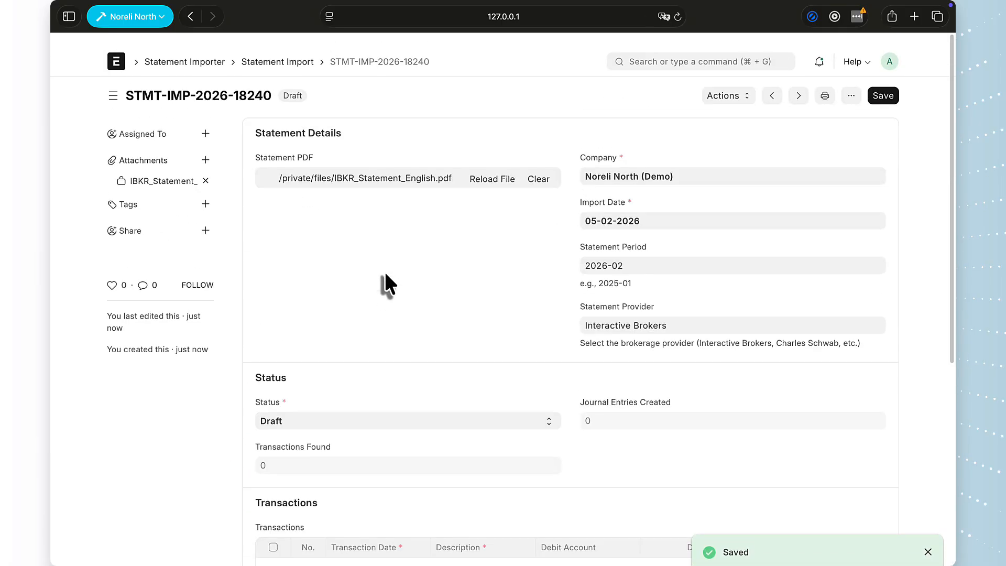
{"action": "left_click", "coordinate": [729, 85]}
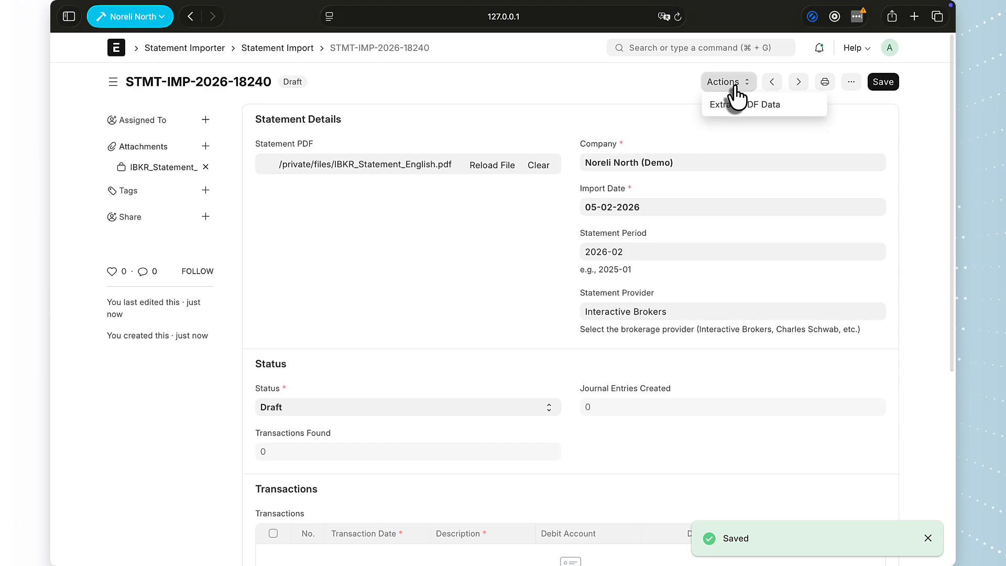
{"action": "left_click", "coordinate": [733, 105]}
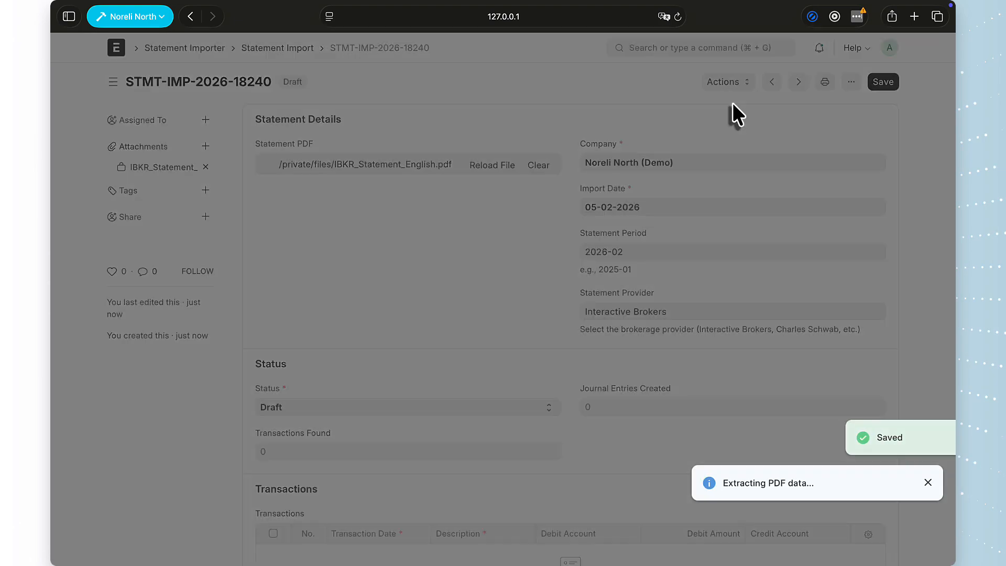
Review the extracted text and the first table in the PDF extraction preview, and close the preview
{"action": "scroll", "coordinate": [624, 222], "scroll_direction": "down", "scroll_amount": 2}
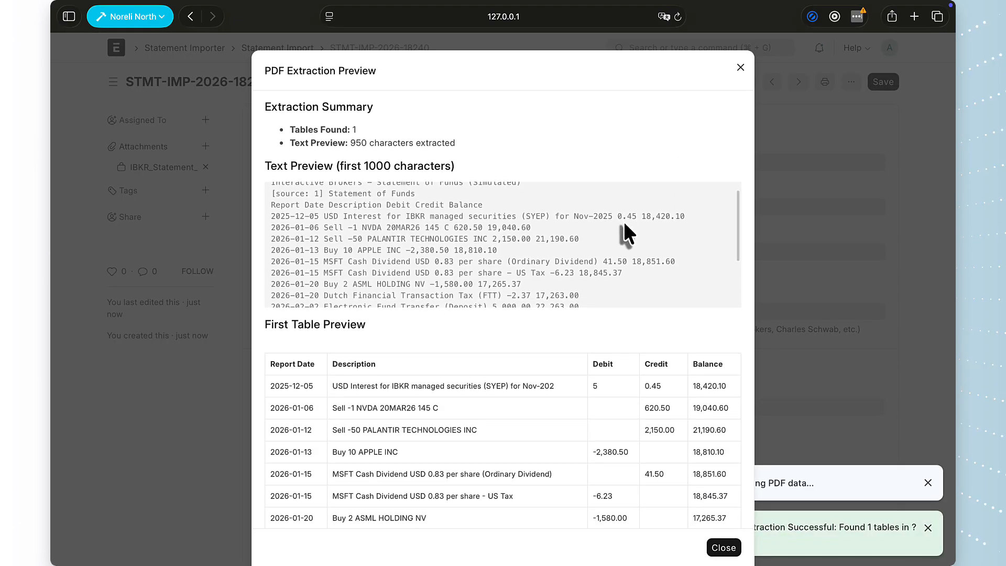
{"action": "scroll", "coordinate": [625, 225], "scroll_direction": "down", "scroll_amount": 3}
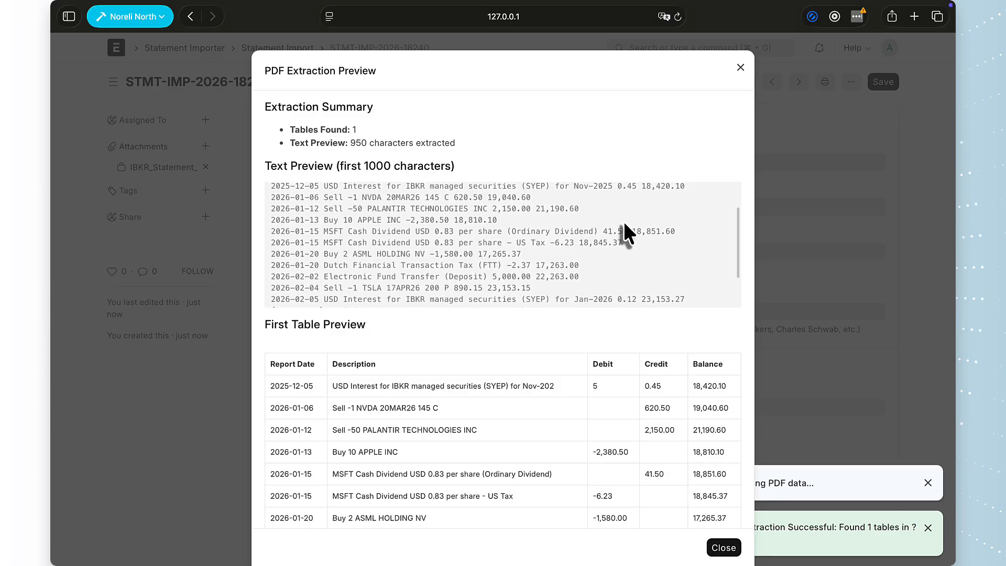
{"action": "scroll", "coordinate": [655, 253], "scroll_direction": "down", "scroll_amount": 3}
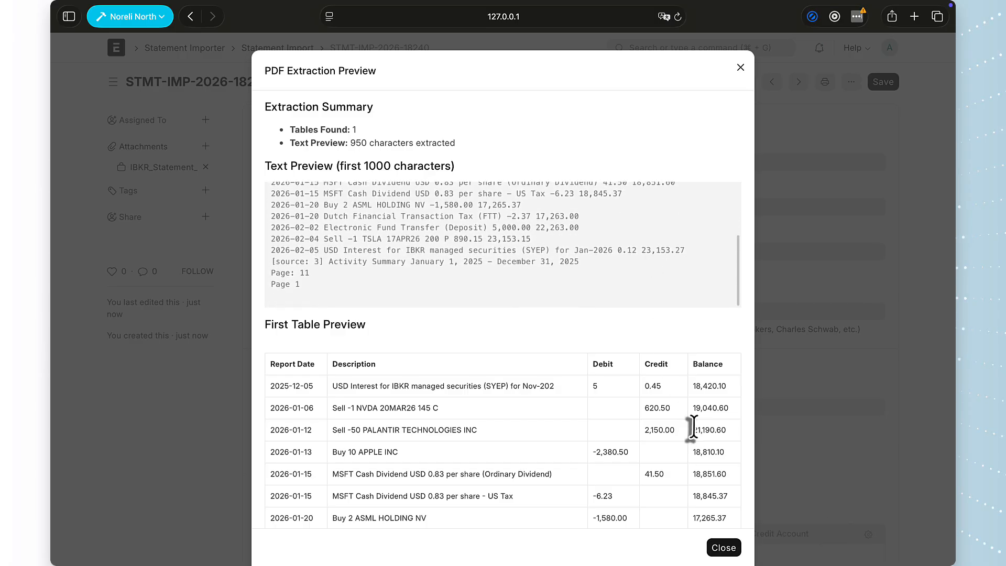
{"action": "scroll", "coordinate": [691, 427], "scroll_direction": "down", "scroll_amount": 2}
{"action": "scroll", "coordinate": [693, 427], "scroll_direction": "down", "scroll_amount": 1}
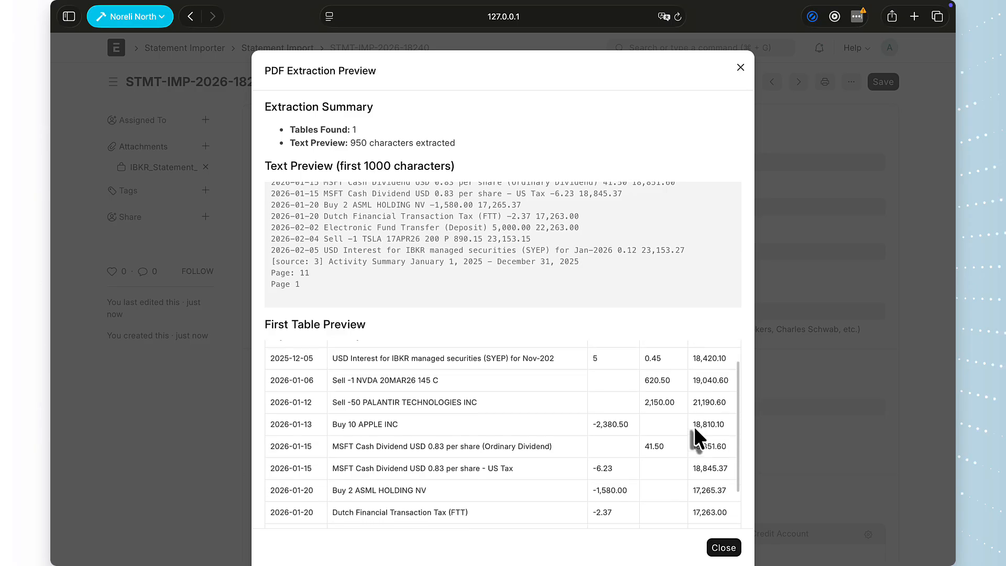
{"action": "scroll", "coordinate": [693, 427], "scroll_direction": "down", "scroll_amount": 3}
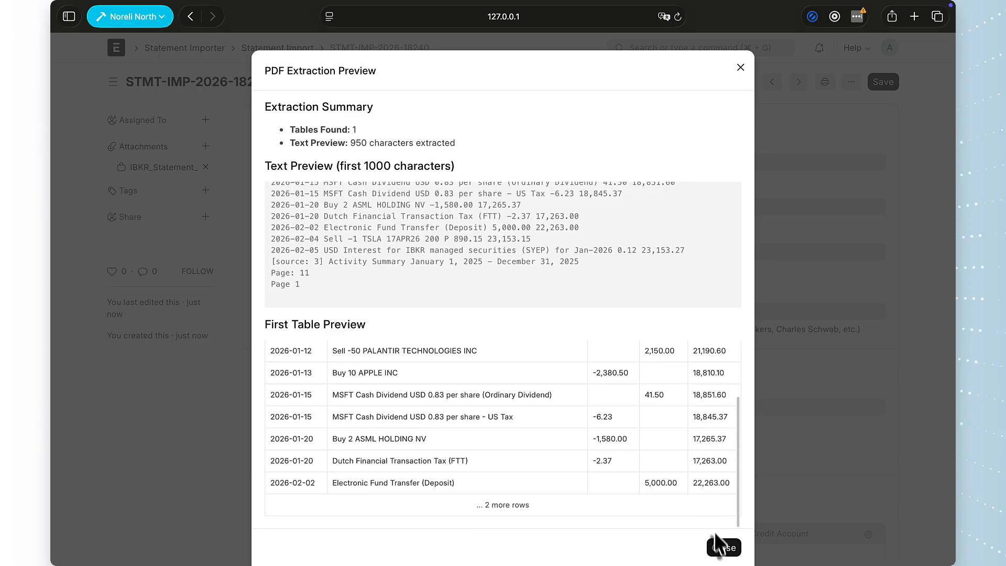
{"action": "left_click", "coordinate": [722, 549]}
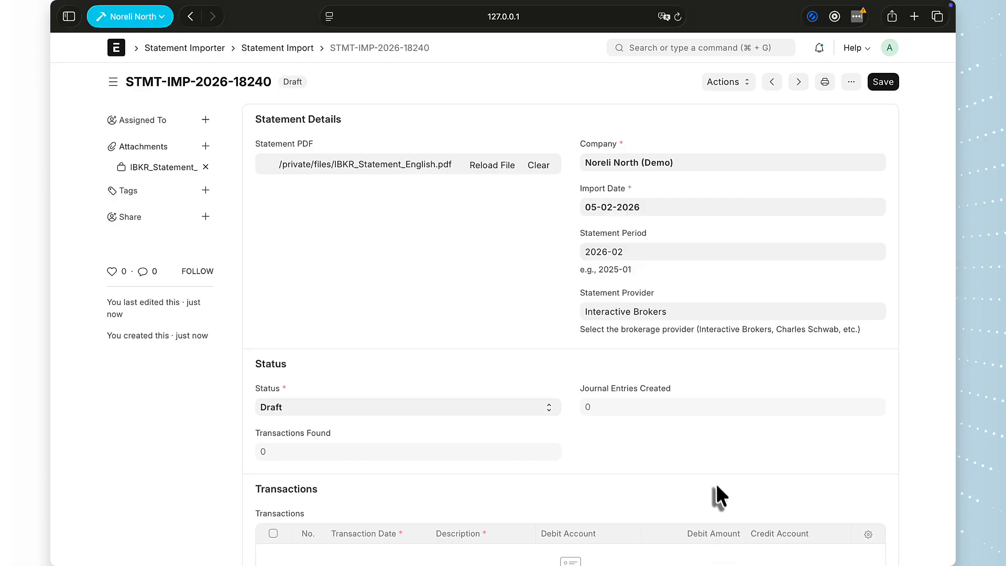
Examine the PDF text content and extracted table in the import's Preview & Logs section
{"action": "scroll", "coordinate": [717, 488], "scroll_direction": "down", "scroll_amount": 7}
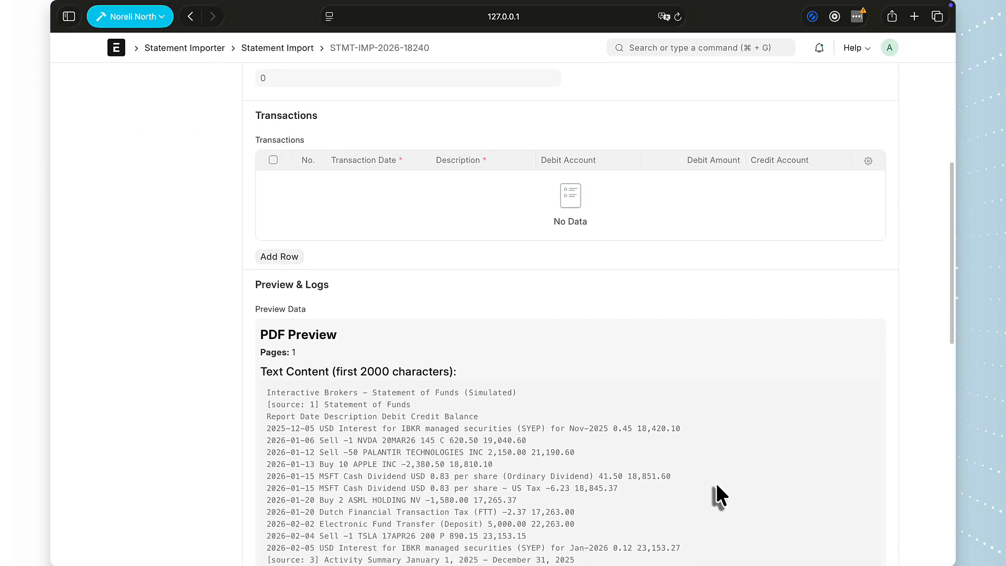
{"action": "scroll", "coordinate": [717, 486], "scroll_direction": "down", "scroll_amount": 2}
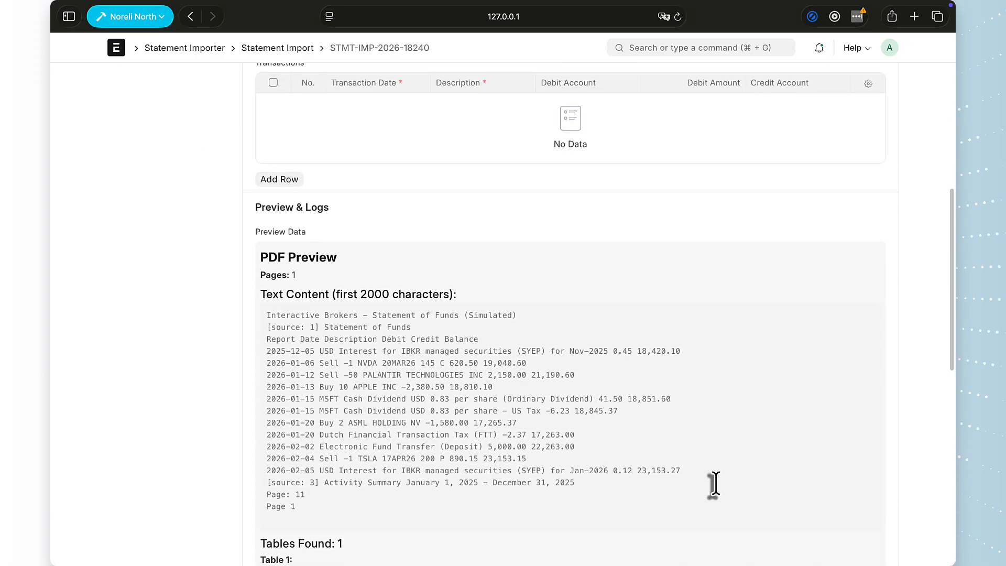
{"action": "scroll", "coordinate": [715, 483], "scroll_direction": "down", "scroll_amount": 1}
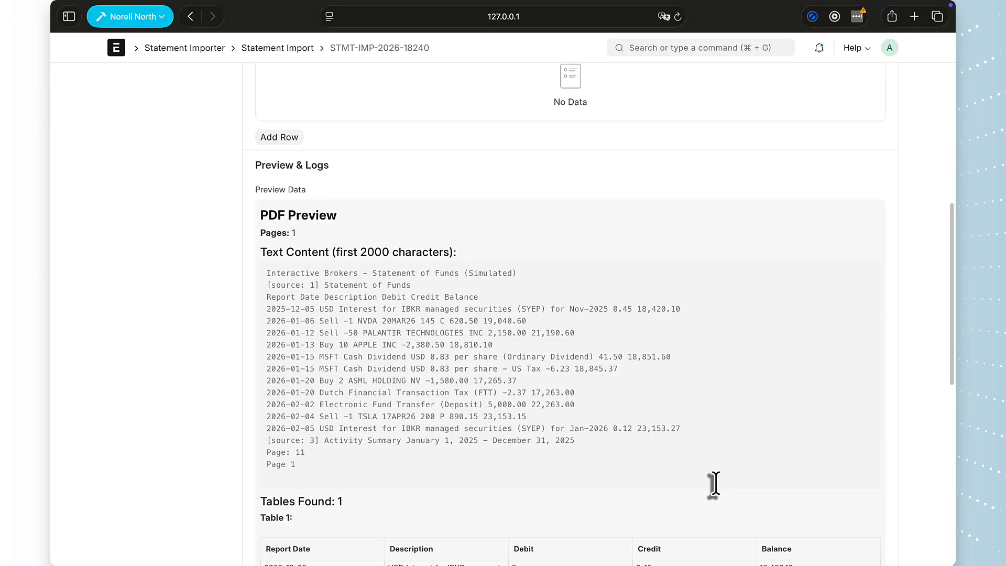
{"action": "scroll", "coordinate": [715, 483], "scroll_direction": "down", "scroll_amount": 2}
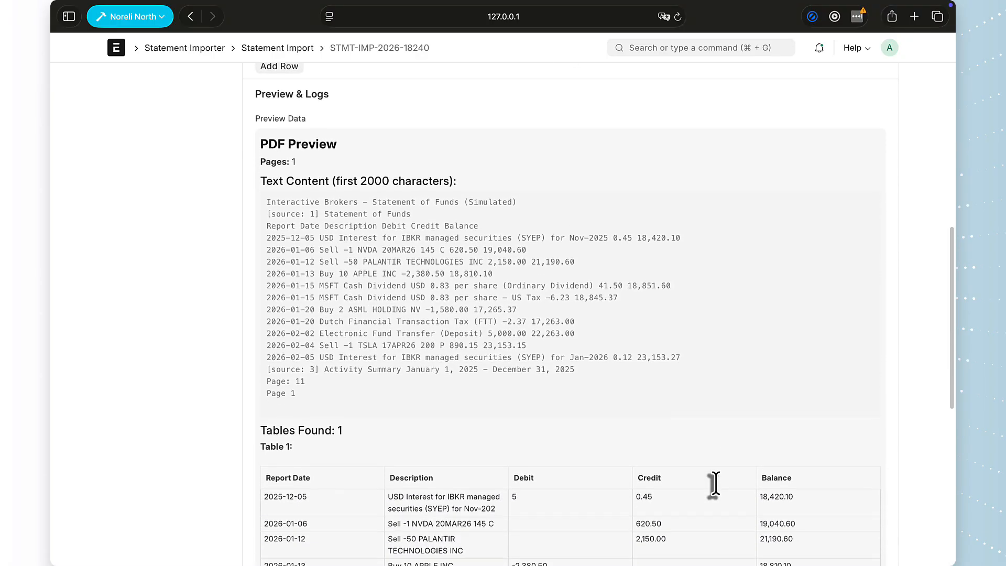
{"action": "scroll", "coordinate": [715, 483], "scroll_direction": "down", "scroll_amount": 3}
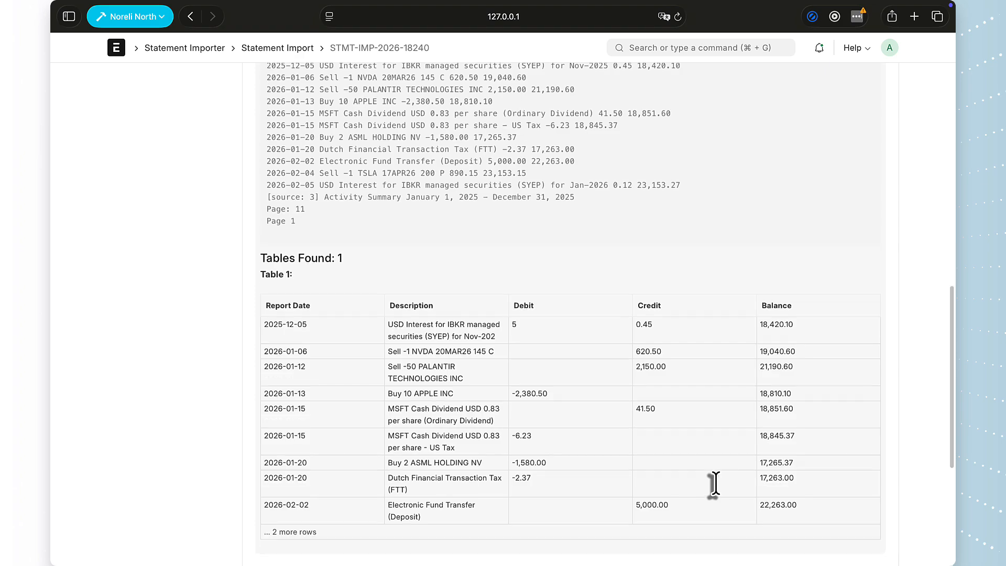
{"action": "scroll", "coordinate": [715, 483], "scroll_direction": "down", "scroll_amount": 1}
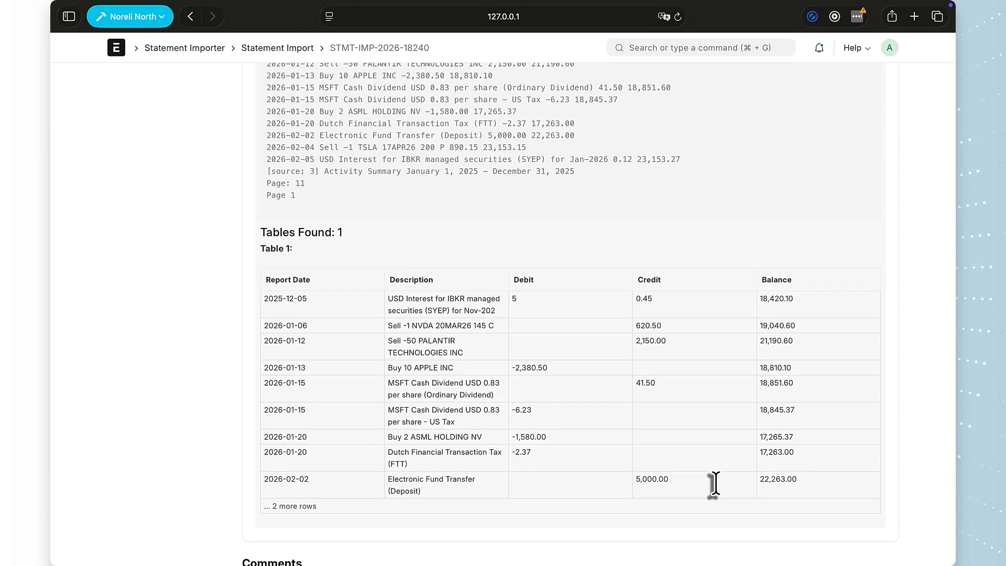
Parse the extracted statement transactions with AI, confirm the request, and dismiss the parsing results
{"action": "scroll", "coordinate": [715, 483], "scroll_direction": "up", "scroll_amount": 15}
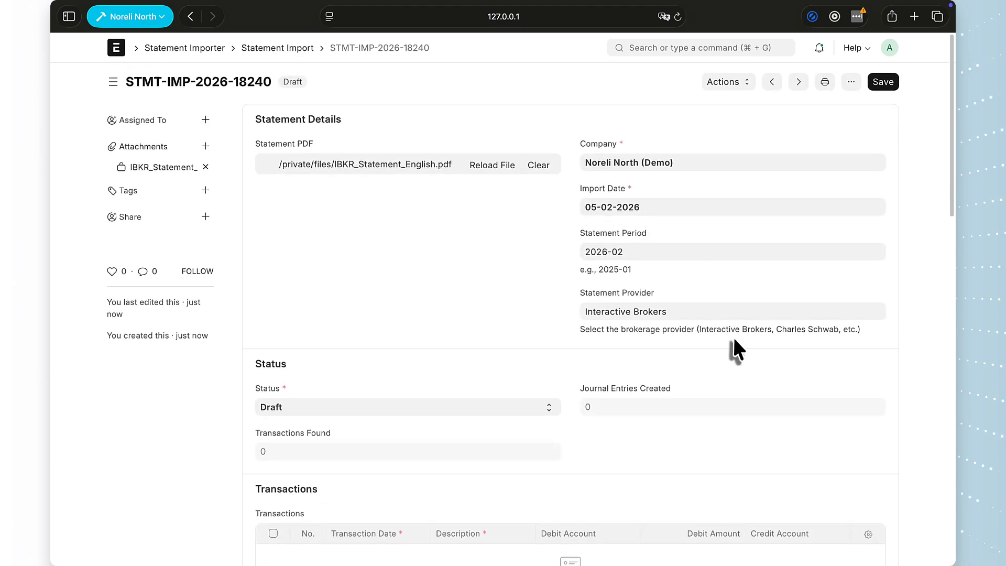
{"action": "left_click", "coordinate": [744, 83]}
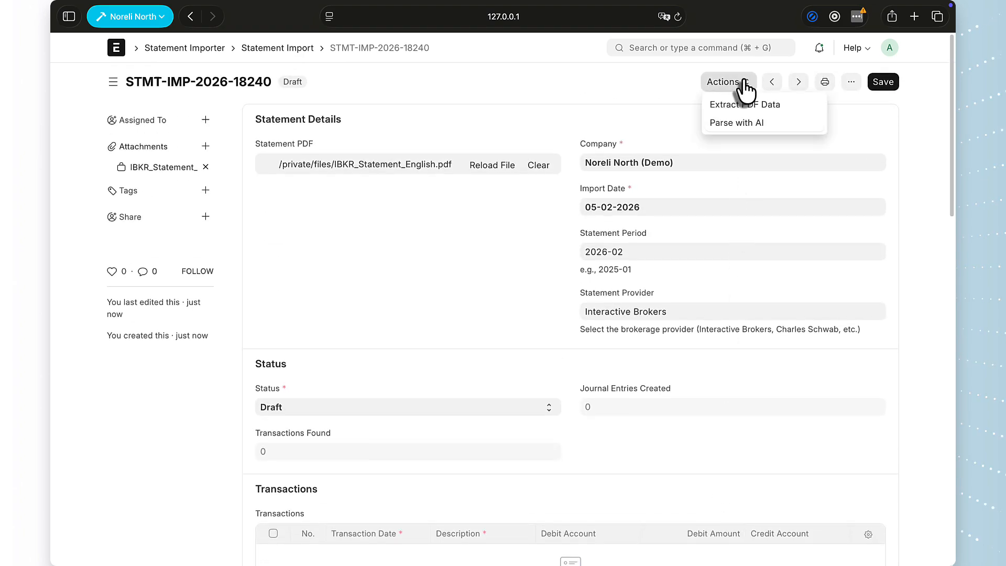
{"action": "left_click", "coordinate": [732, 125]}
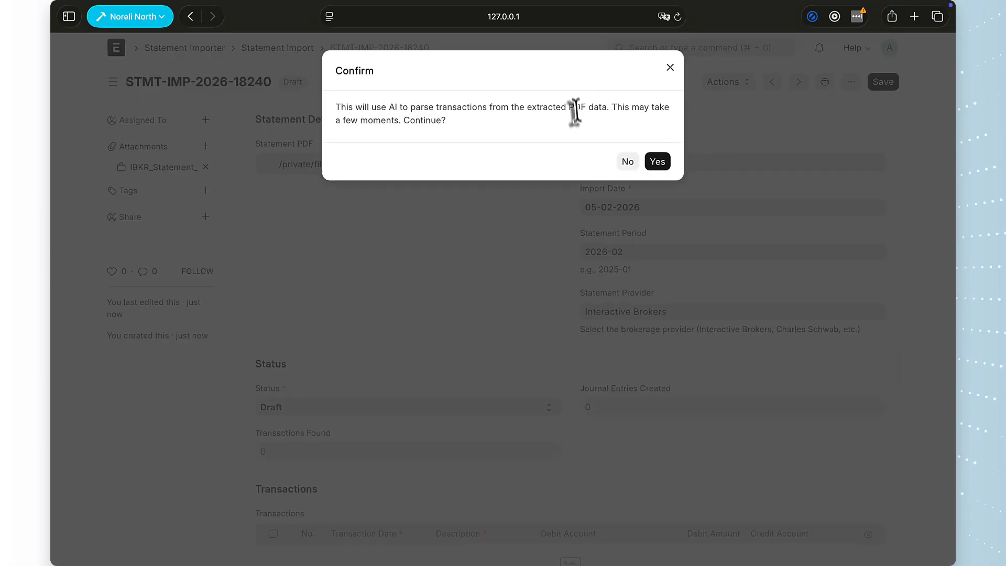
{"action": "left_click", "coordinate": [658, 161]}
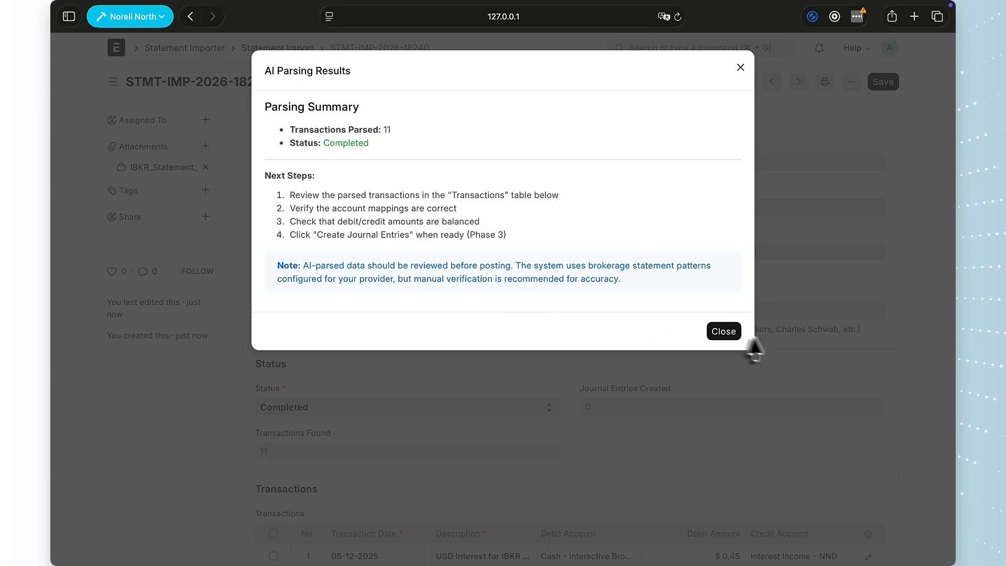
{"action": "left_click", "coordinate": [724, 331]}
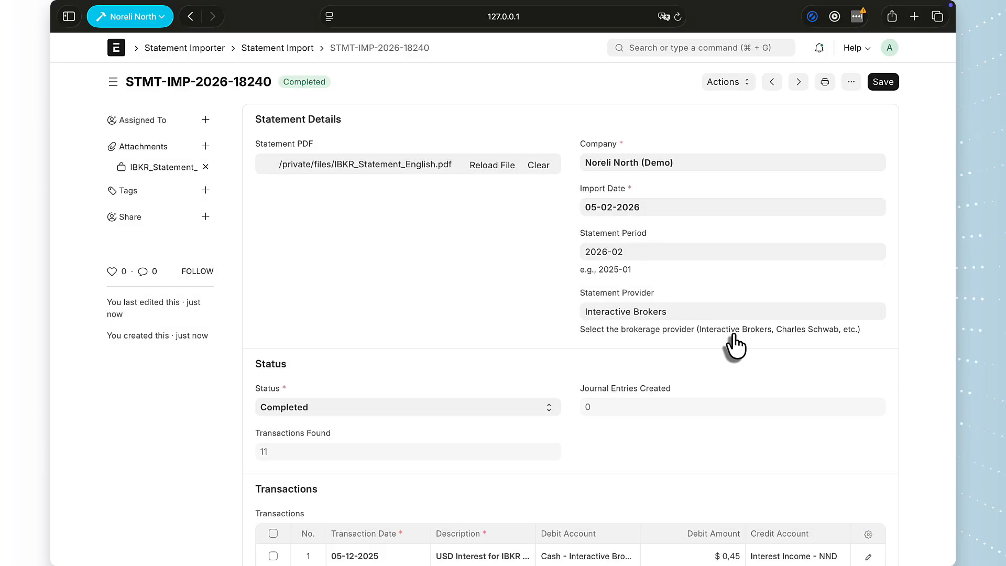
Review the parsed transactions and their debit and credit accounts, including the full details of rows 1 and 2
{"action": "scroll", "coordinate": [734, 338], "scroll_direction": "down", "scroll_amount": 3}
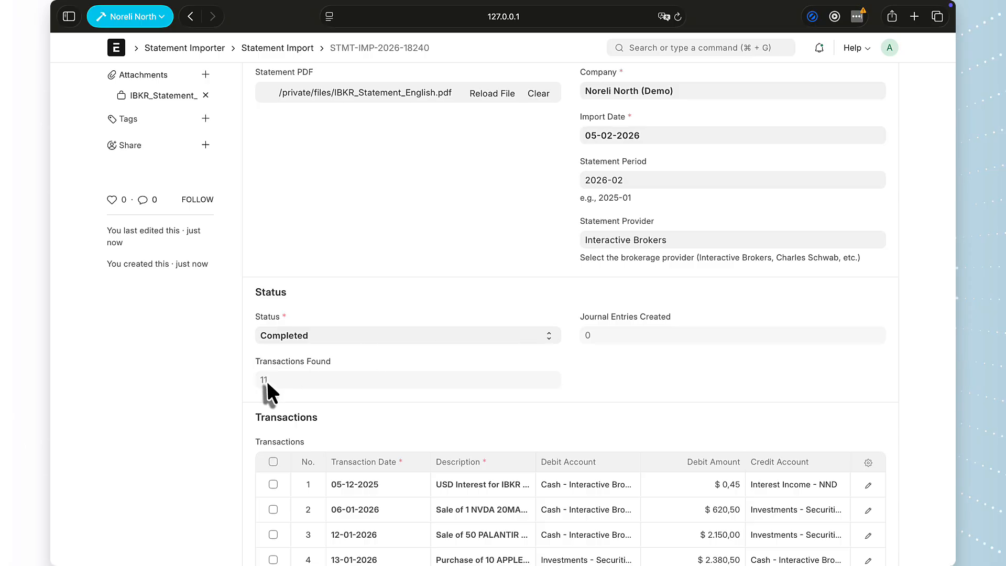
{"action": "scroll", "coordinate": [377, 423], "scroll_direction": "down", "scroll_amount": 7}
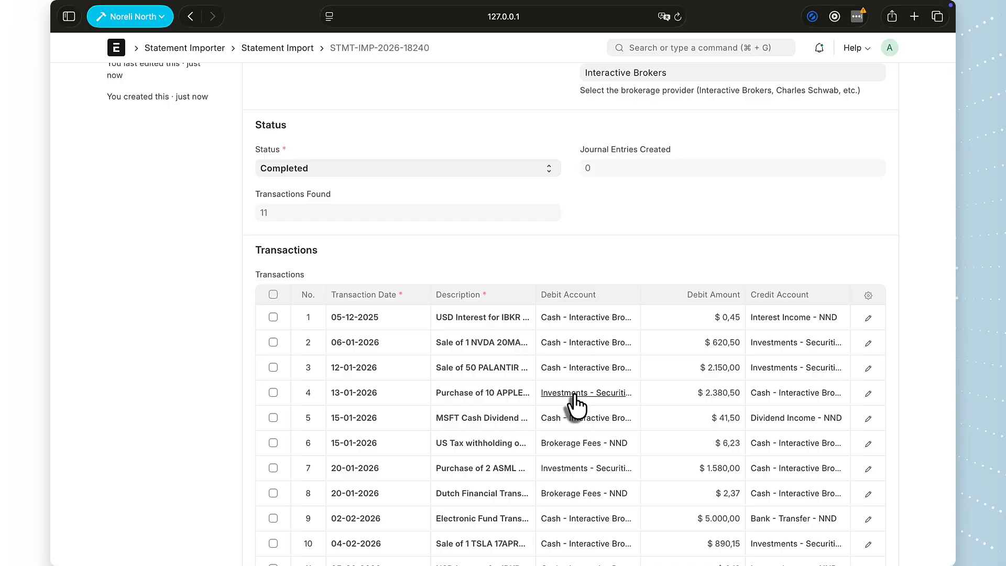
{"action": "scroll", "coordinate": [578, 442], "scroll_direction": "down", "scroll_amount": 1}
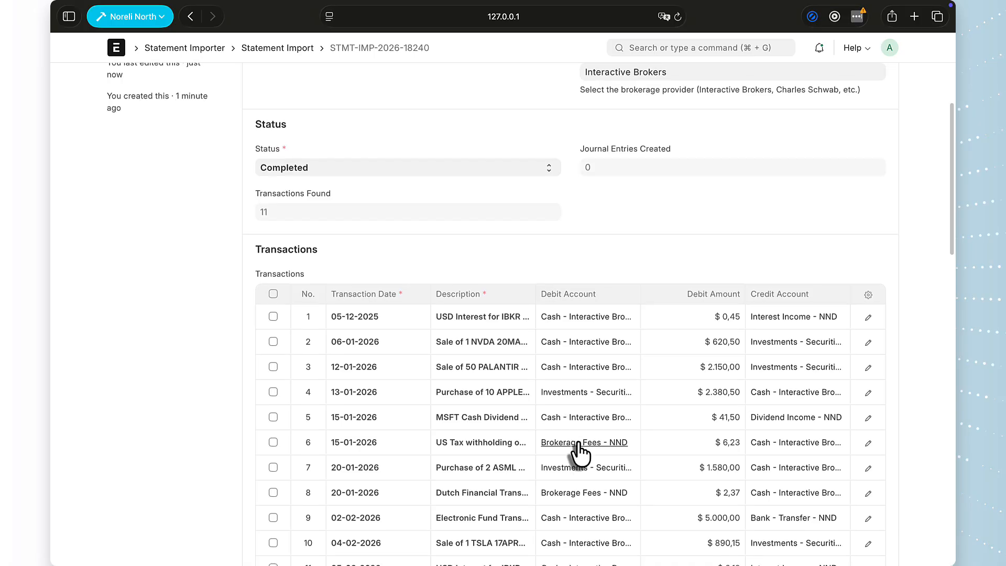
{"action": "scroll", "coordinate": [578, 446], "scroll_direction": "down", "scroll_amount": 4}
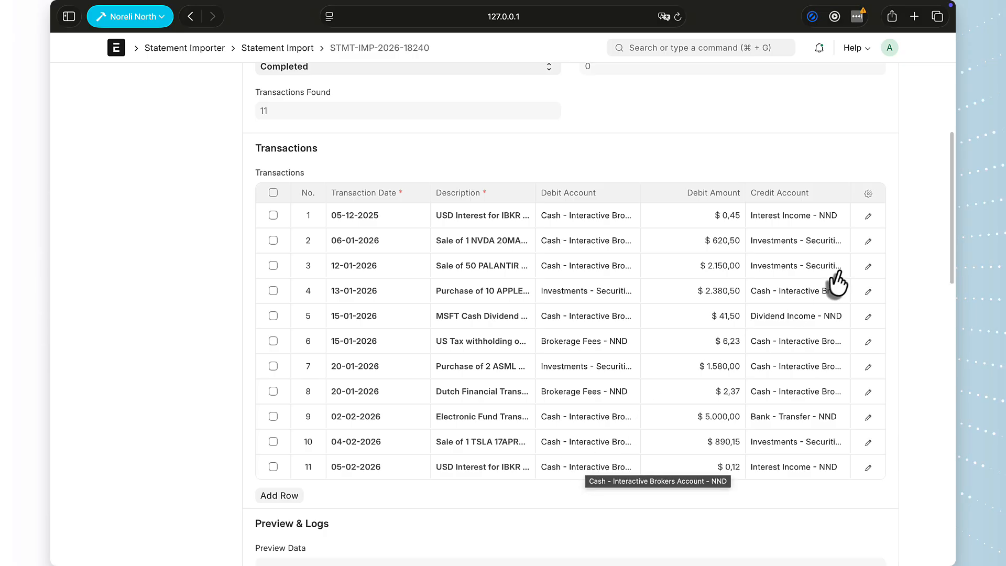
{"action": "left_click", "coordinate": [868, 216]}
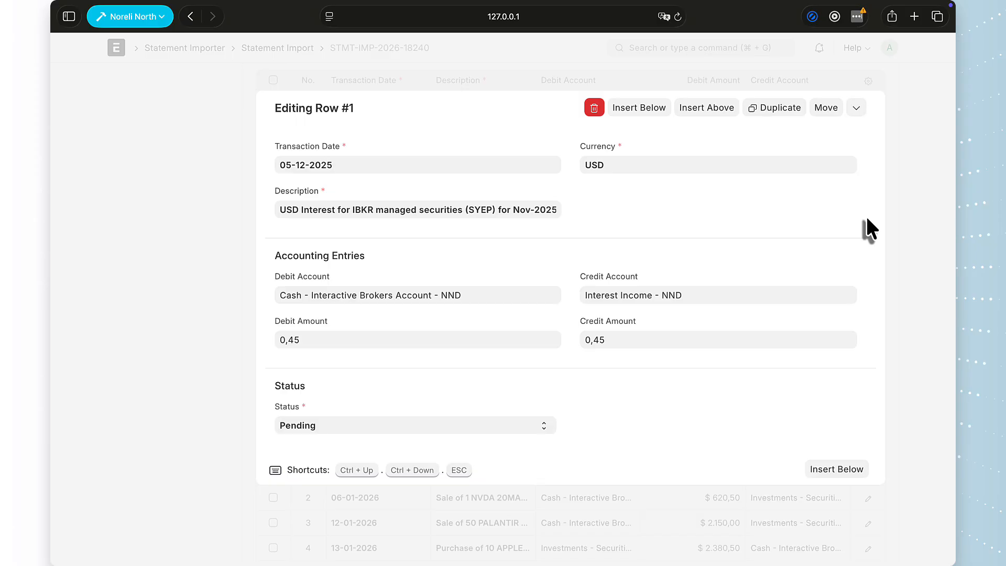
{"action": "left_click", "coordinate": [907, 105]}
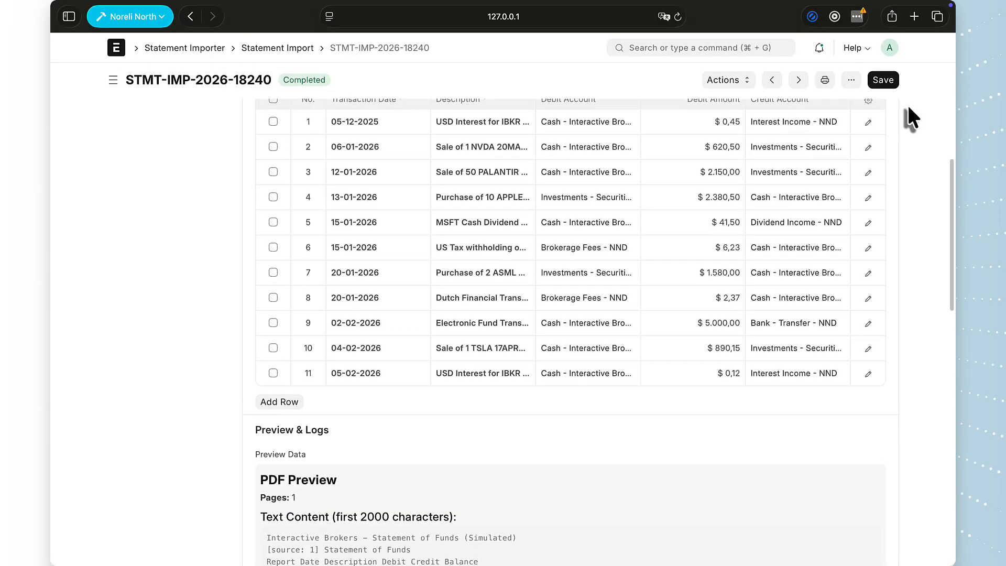
{"action": "left_click", "coordinate": [868, 148]}
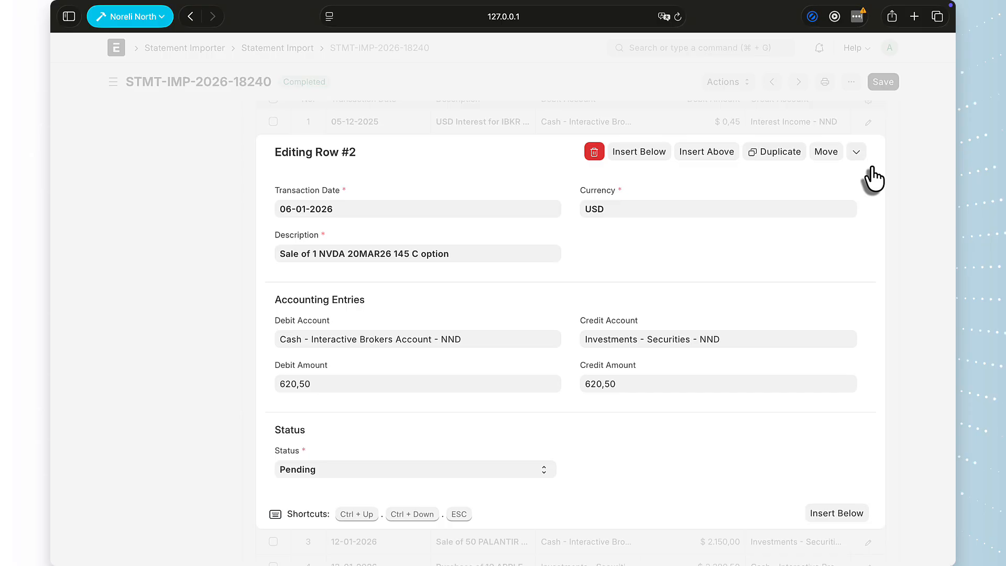
{"action": "left_click", "coordinate": [910, 187]}
Create journal entries for all validated and pending transactions in the statement import, confirm the request, and dismiss the result message
{"action": "scroll", "coordinate": [697, 331], "scroll_direction": "down", "scroll_amount": 3}
{"action": "scroll", "coordinate": [759, 330], "scroll_direction": "down", "scroll_amount": 9}
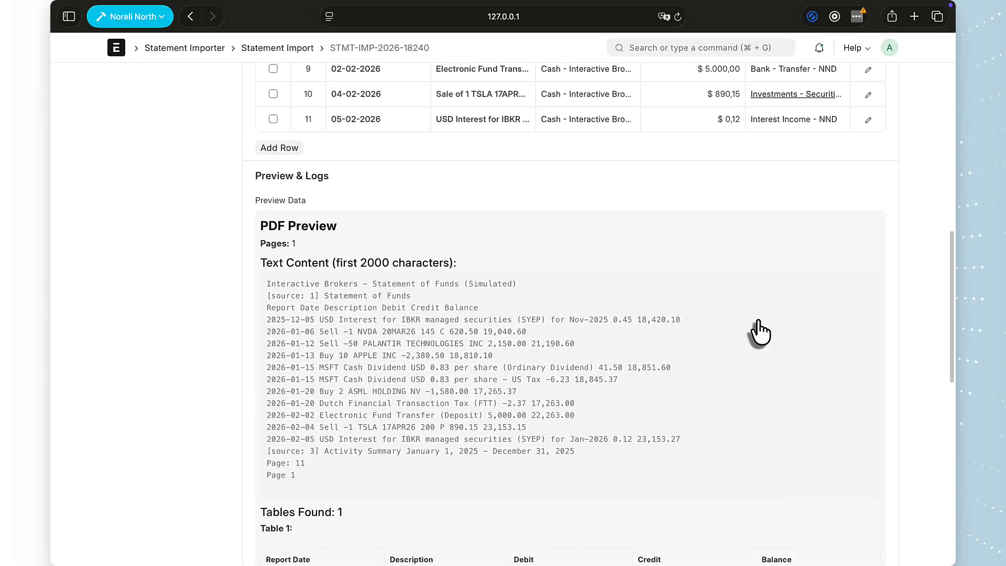
{"action": "scroll", "coordinate": [758, 319], "scroll_direction": "up", "scroll_amount": 12}
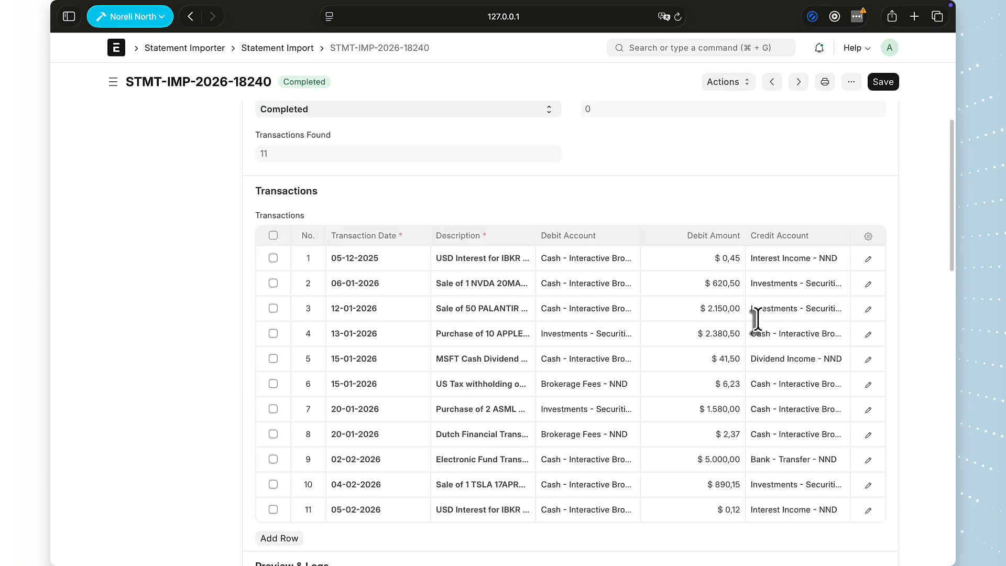
{"action": "left_click", "coordinate": [725, 82]}
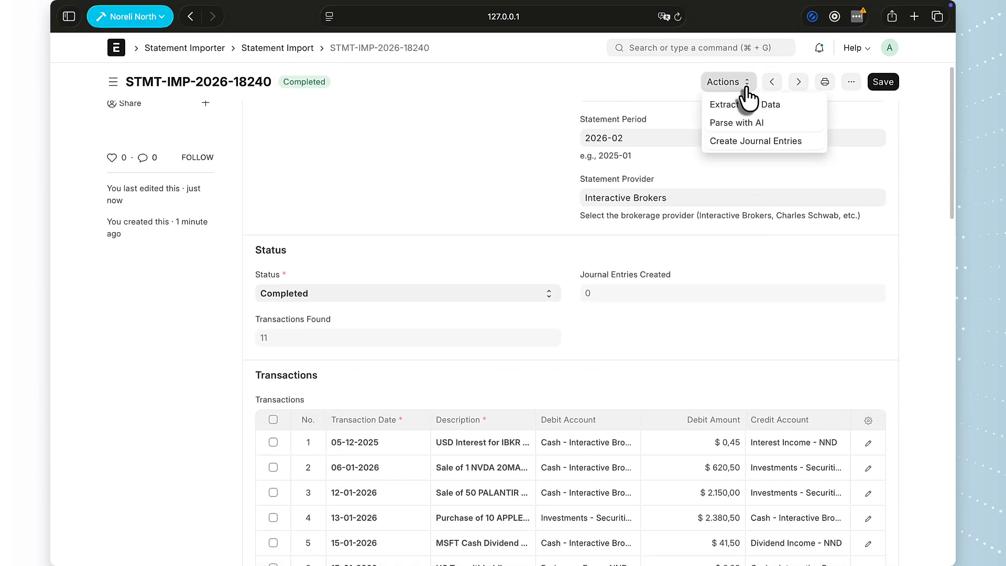
{"action": "left_click", "coordinate": [734, 147]}
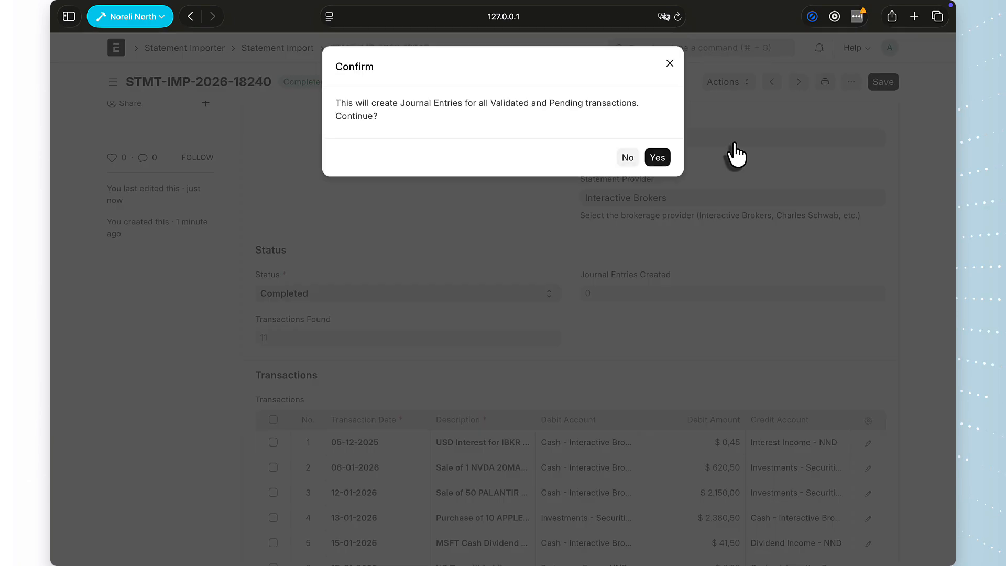
{"action": "left_click", "coordinate": [657, 162]}
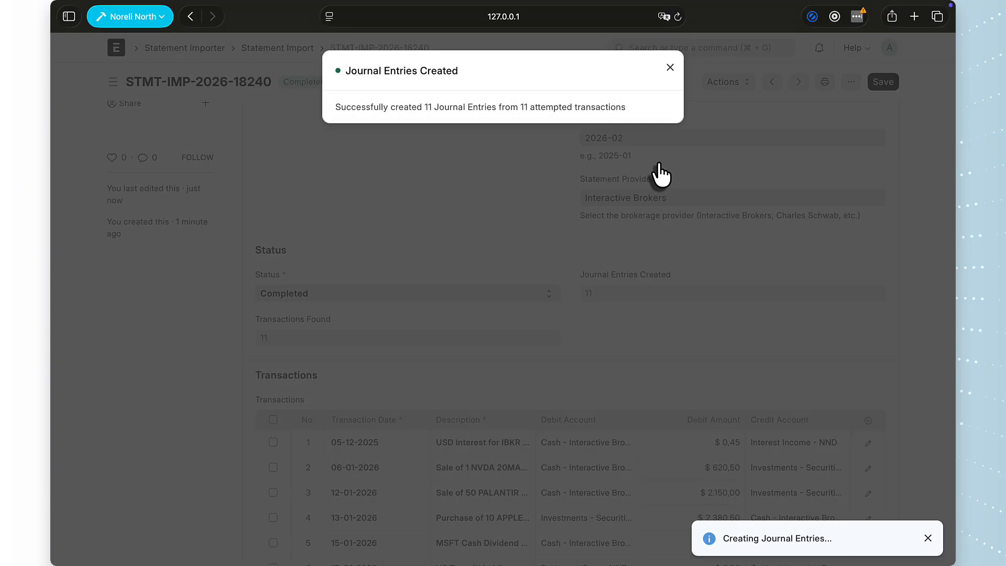
{"action": "left_click", "coordinate": [665, 72]}
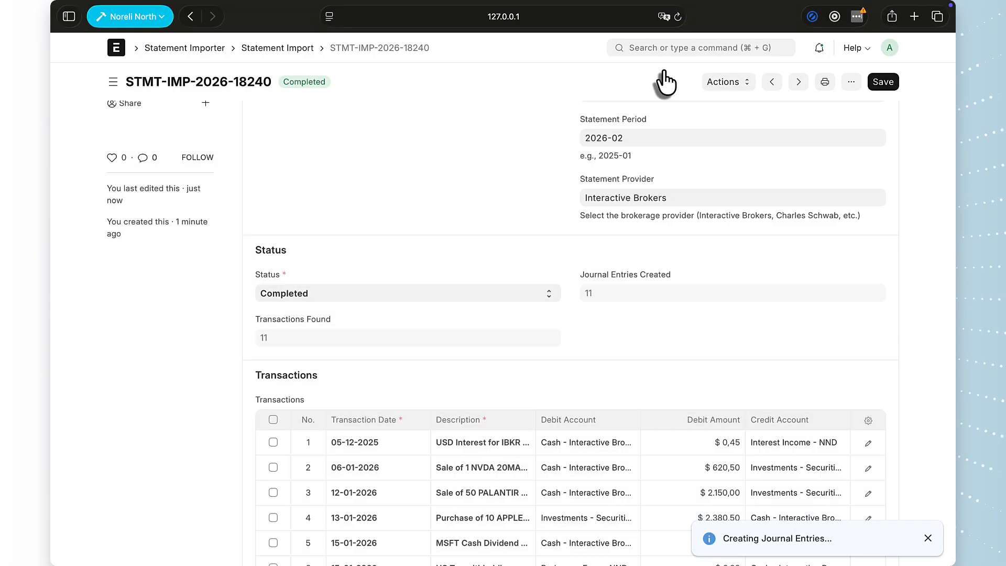
Check the import's Journal Entries Created field, its status, and the transactions table
{"action": "scroll", "coordinate": [670, 200], "scroll_direction": "down", "scroll_amount": 3}
{"action": "scroll", "coordinate": [669, 201], "scroll_direction": "down", "scroll_amount": 2}
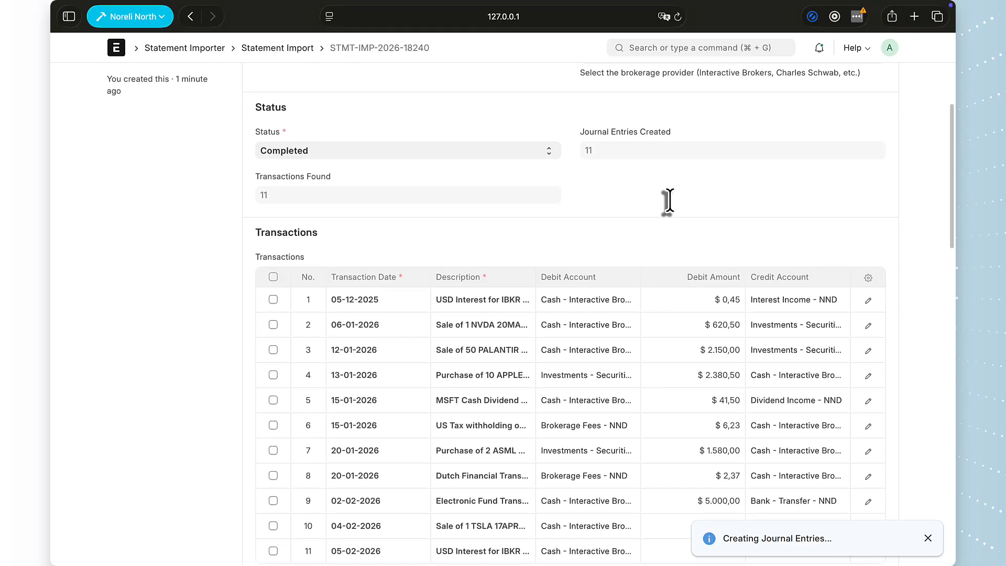
{"action": "scroll", "coordinate": [671, 199], "scroll_direction": "down", "scroll_amount": 2}
{"action": "scroll", "coordinate": [671, 202], "scroll_direction": "down", "scroll_amount": 1}
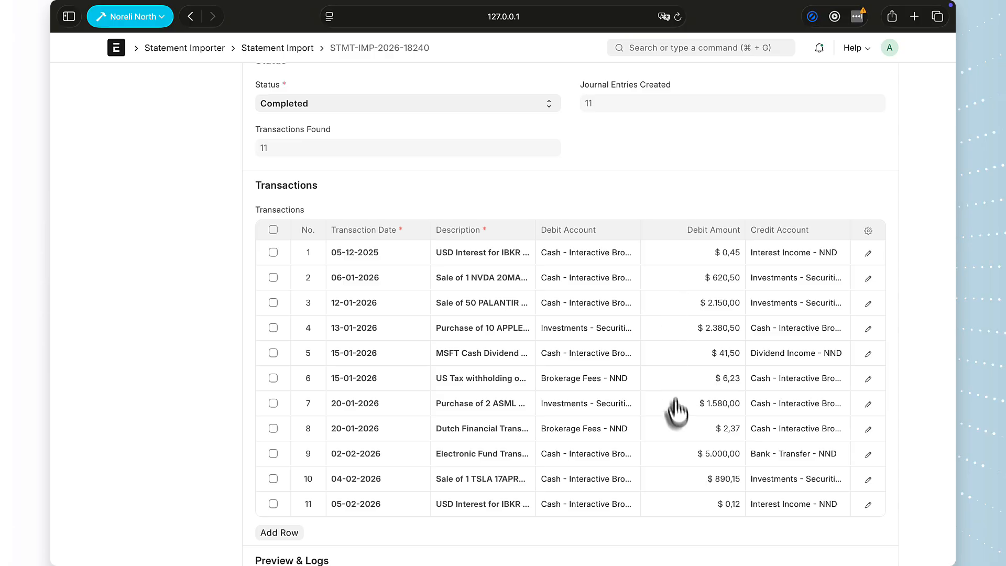
{"action": "scroll", "coordinate": [676, 411], "scroll_direction": "down", "scroll_amount": 5}
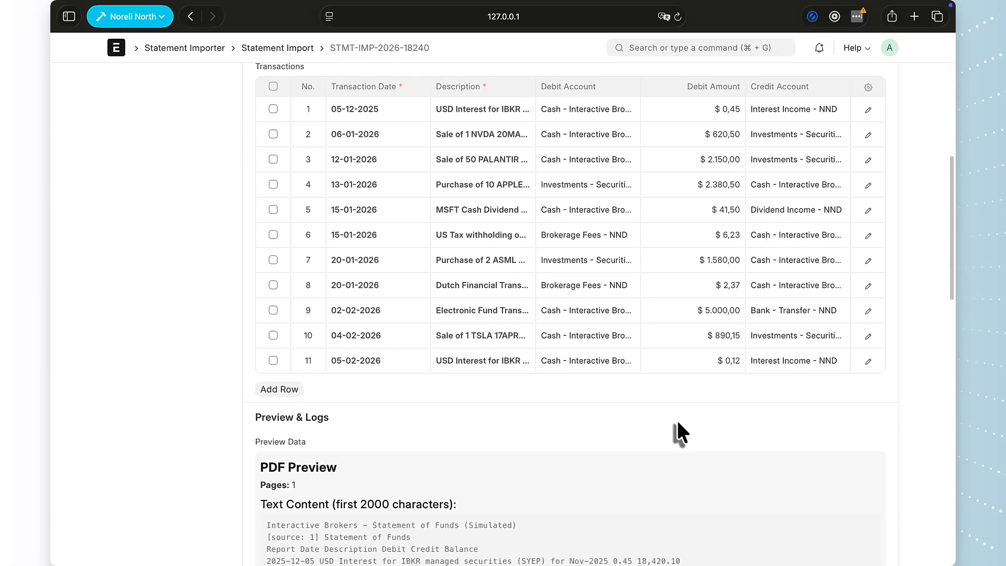
{"action": "scroll", "coordinate": [677, 424], "scroll_direction": "up", "scroll_amount": 8}
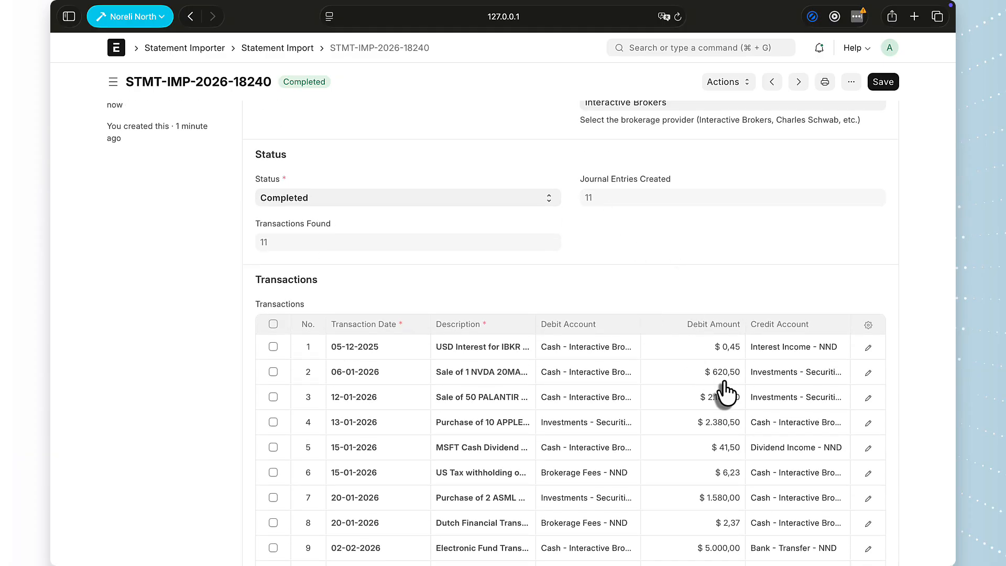
Find the Journal Entry list by searching for "Jou" and open the newly created draft entry for € 620,50
{"action": "left_click", "coordinate": [659, 47]}
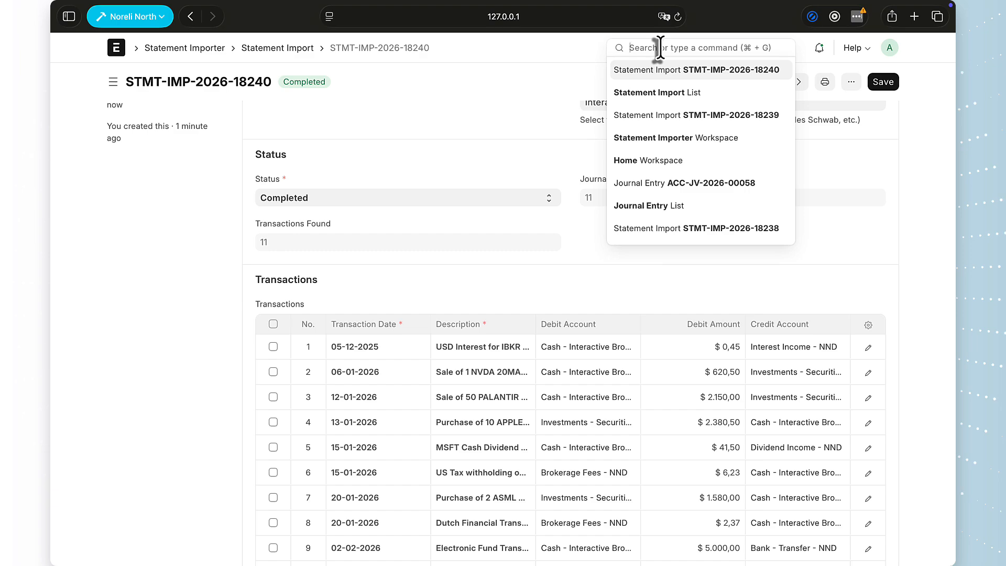
{"action": "type", "text": "Jou"}
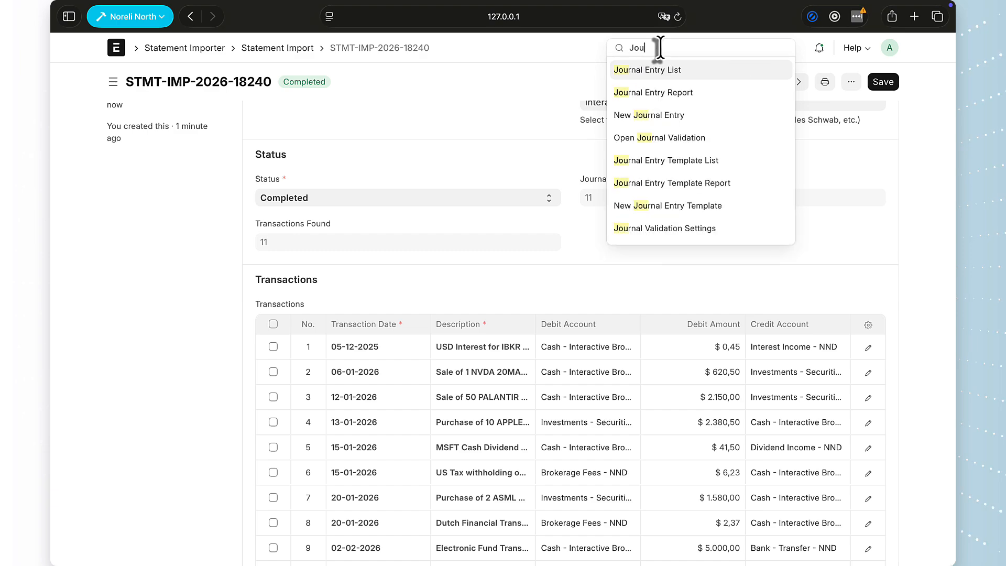
{"action": "left_click", "coordinate": [661, 70]}
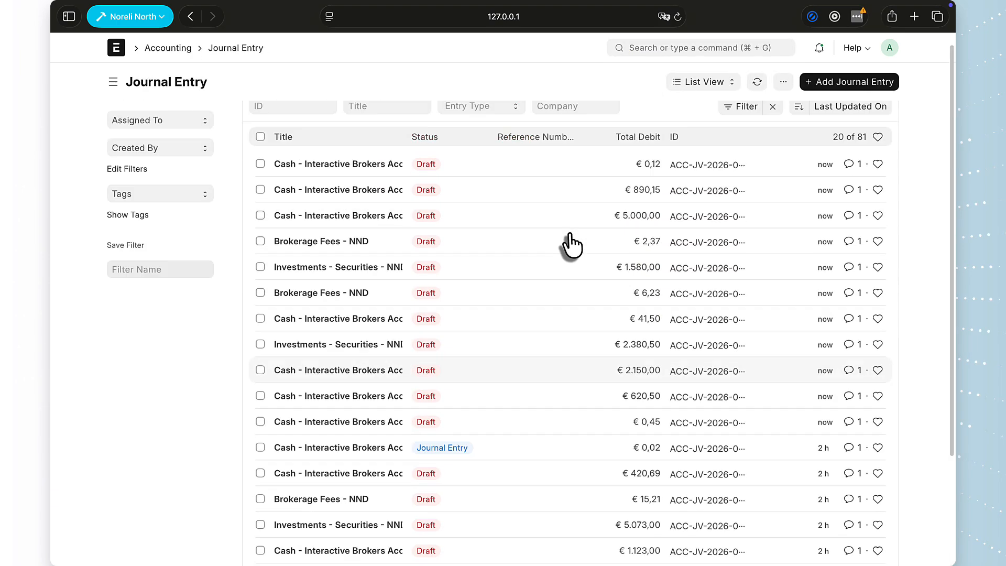
{"action": "scroll", "coordinate": [570, 234], "scroll_direction": "up", "scroll_amount": 1}
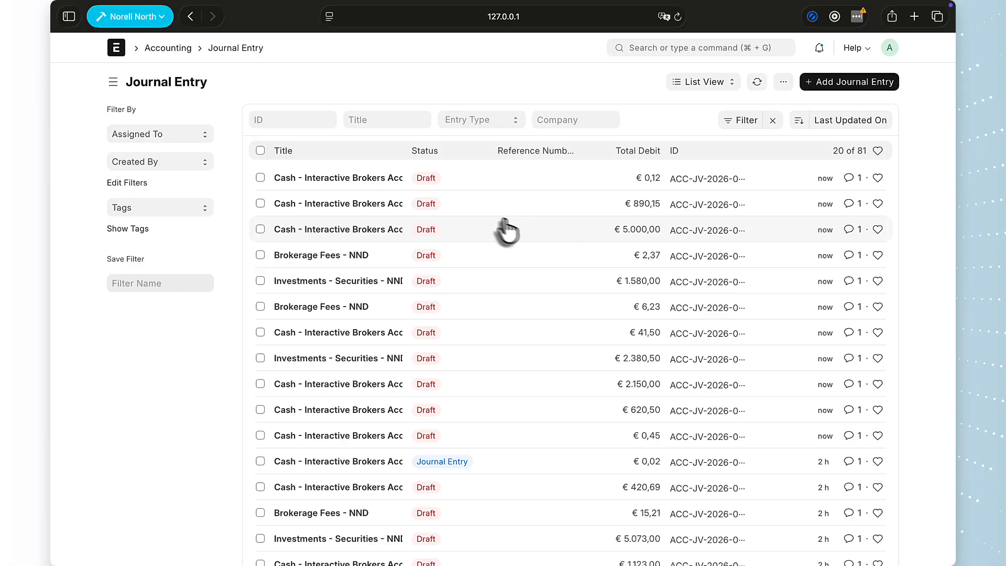
{"action": "left_click", "coordinate": [344, 410]}
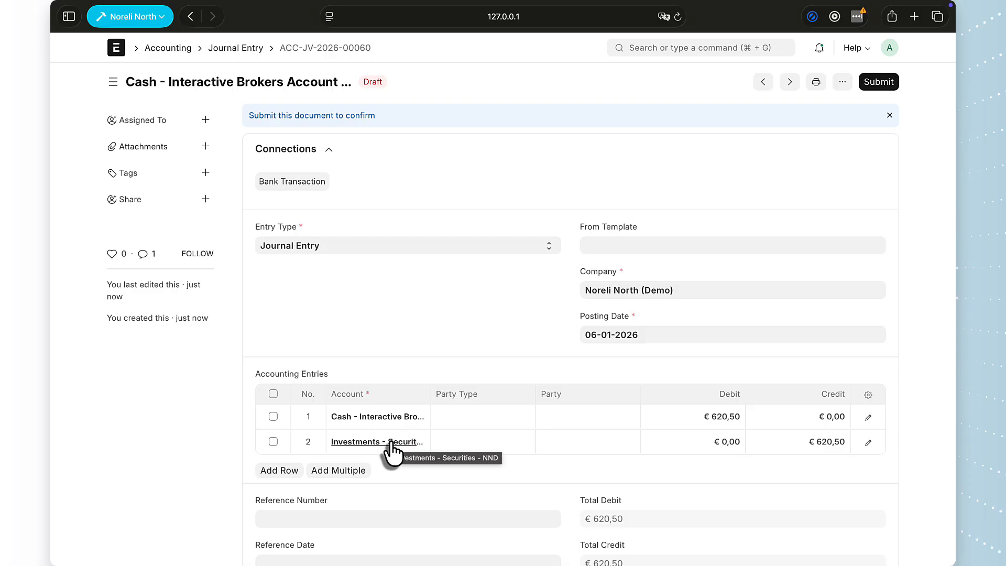
Review the draft's accounting entries and user remark, and permanently submit the journal entry
{"action": "scroll", "coordinate": [391, 442], "scroll_direction": "down", "scroll_amount": 3}
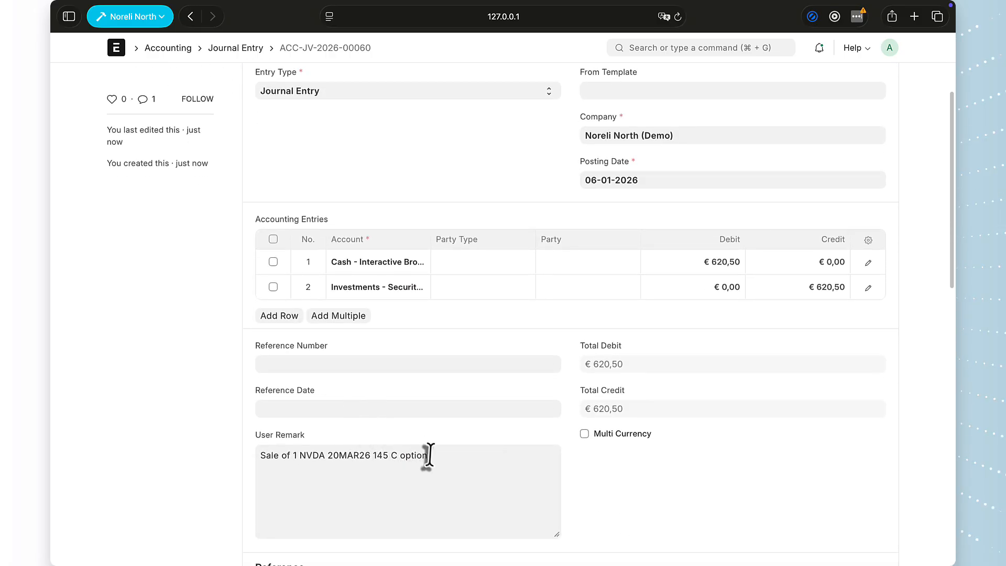
{"action": "left_click_drag", "start_coordinate": [428, 455], "coordinate": [250, 452]}
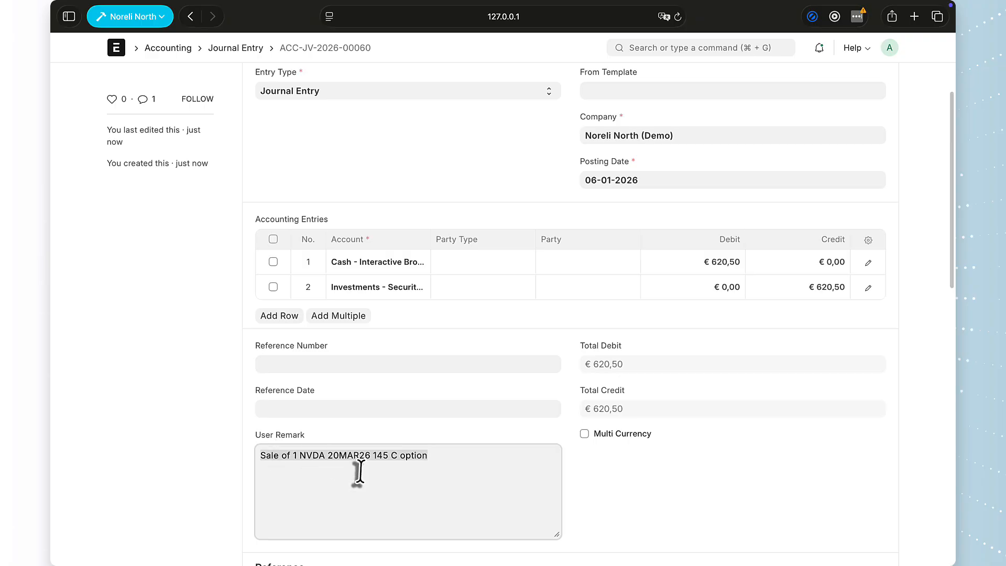
{"action": "scroll", "coordinate": [475, 366], "scroll_direction": "up", "scroll_amount": 3}
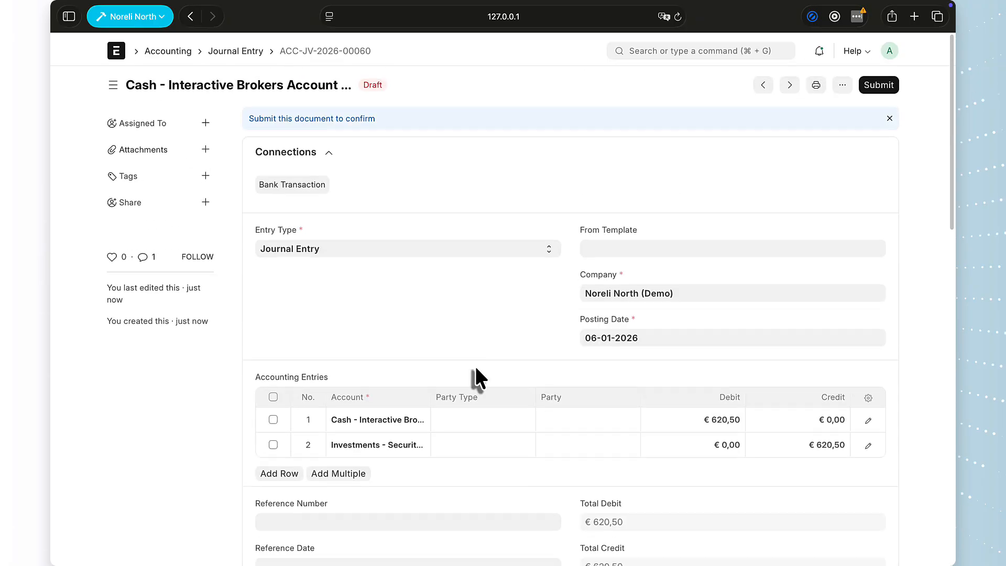
{"action": "left_click", "coordinate": [878, 84]}
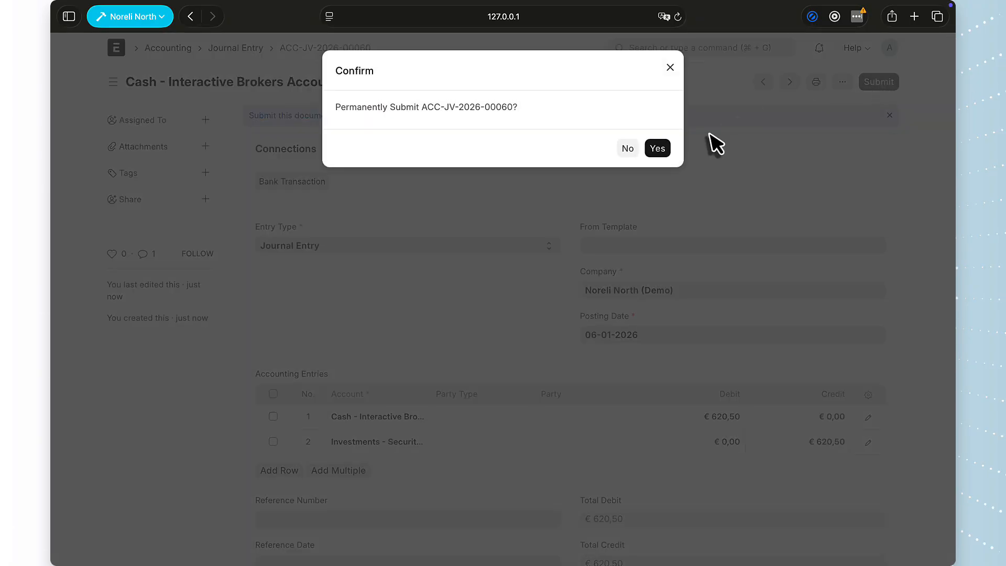
{"action": "left_click", "coordinate": [658, 149]}
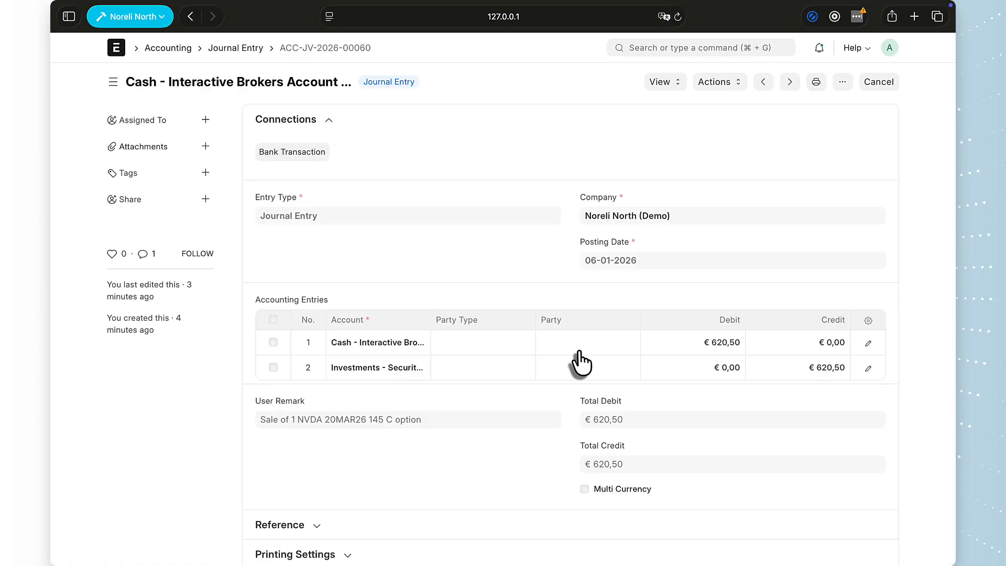
View the general ledger for the submitted journal entry and examine its postings across all columns
{"action": "left_click", "coordinate": [659, 84]}
{"action": "left_click", "coordinate": [665, 105]}
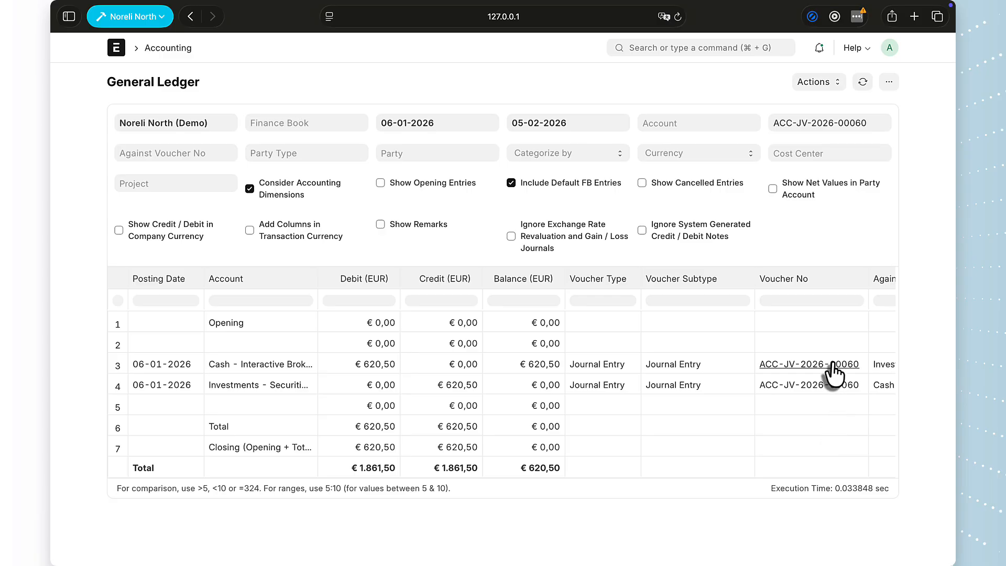
{"action": "scroll", "coordinate": [833, 373], "scroll_direction": "right", "scroll_amount": 2}
{"action": "scroll", "coordinate": [832, 373], "scroll_direction": "right", "scroll_amount": 6}
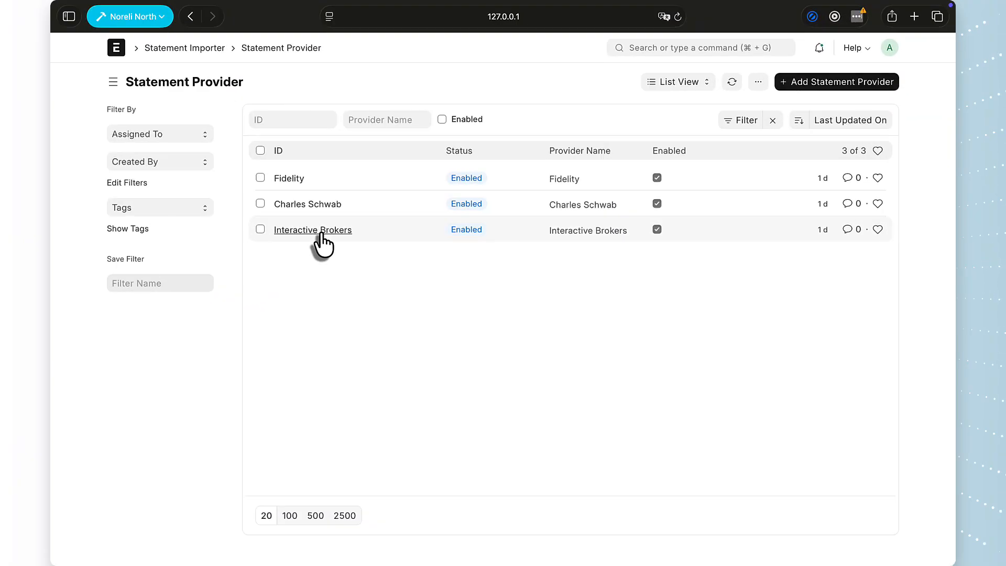
Review the Interactive Brokers statement provider's AI prompt template and accounting rules, including the full details of the Buy Stock rule
{"action": "left_click", "coordinate": [312, 231]}
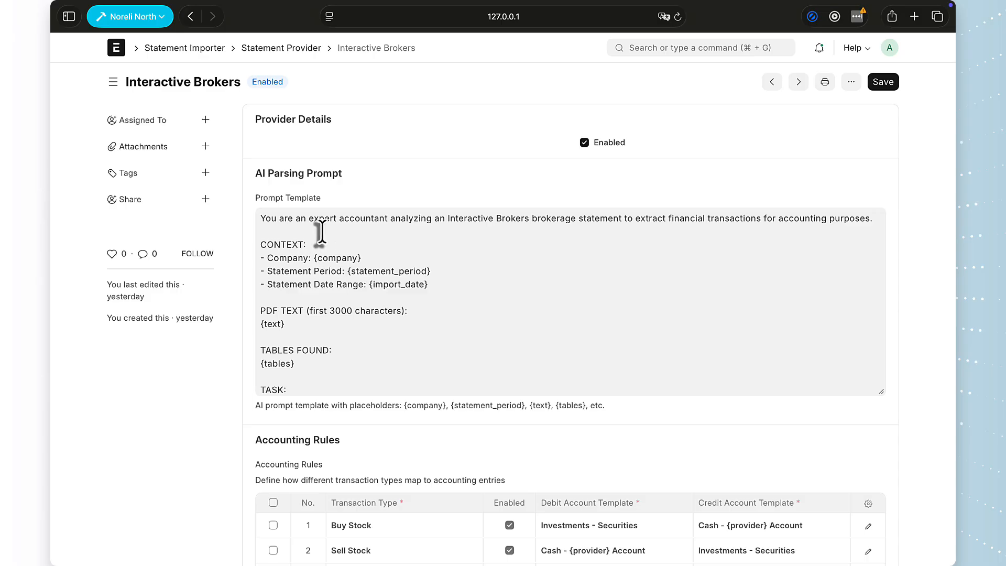
{"action": "scroll", "coordinate": [355, 362], "scroll_direction": "down", "scroll_amount": 5}
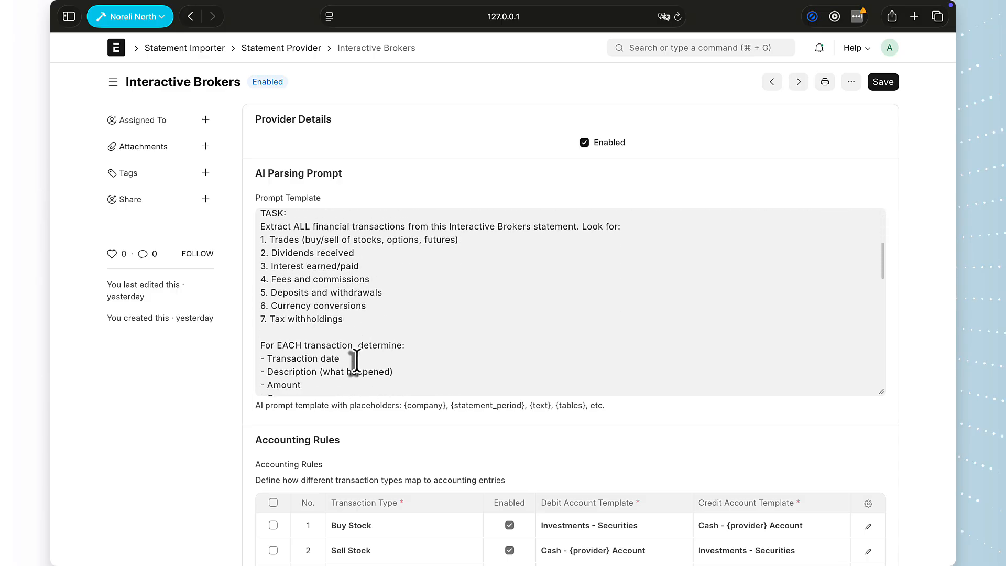
{"action": "scroll", "coordinate": [355, 361], "scroll_direction": "down", "scroll_amount": 2}
{"action": "scroll", "coordinate": [373, 446], "scroll_direction": "down", "scroll_amount": 5}
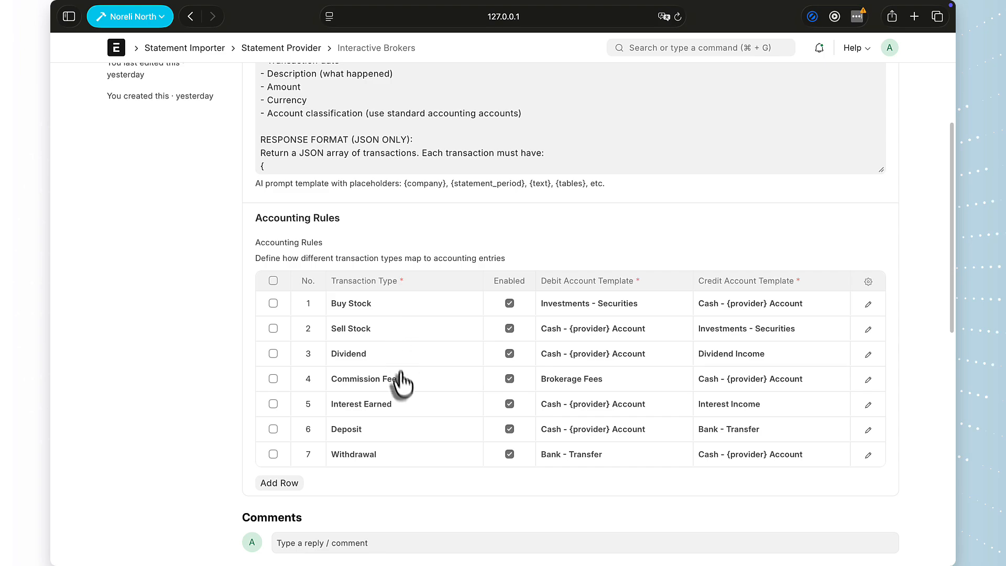
{"action": "left_click", "coordinate": [867, 305]}
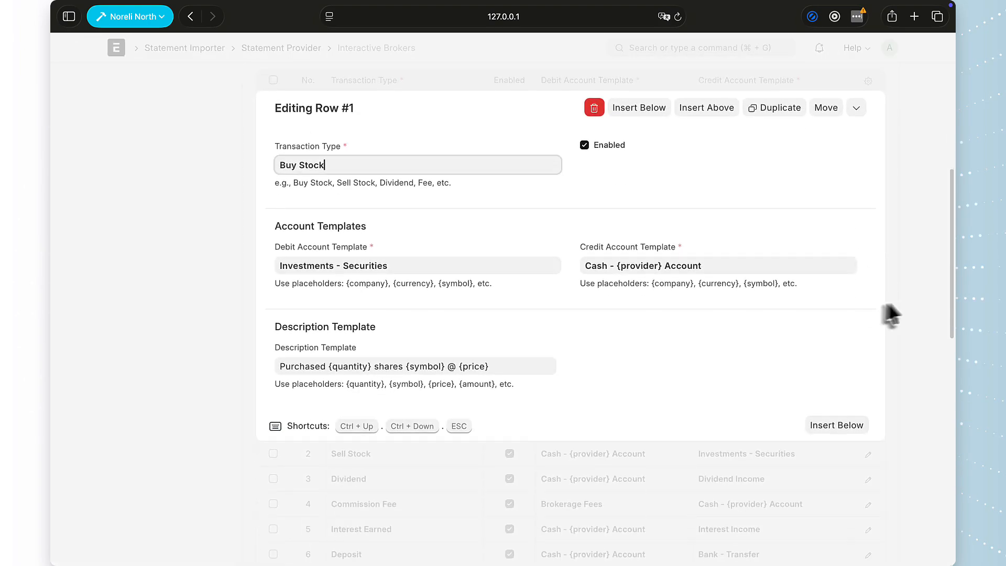
{"action": "key", "text": "Escape"}
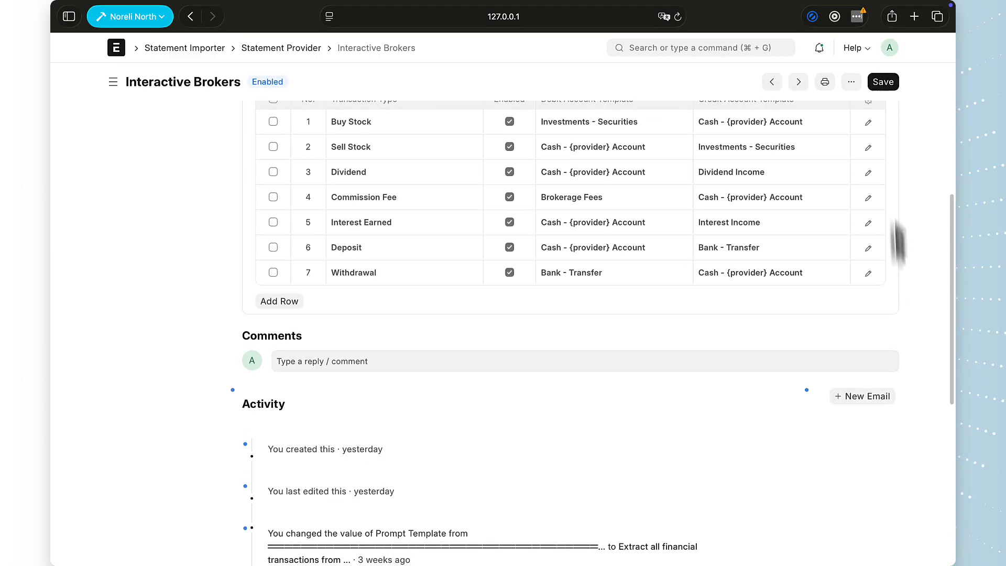